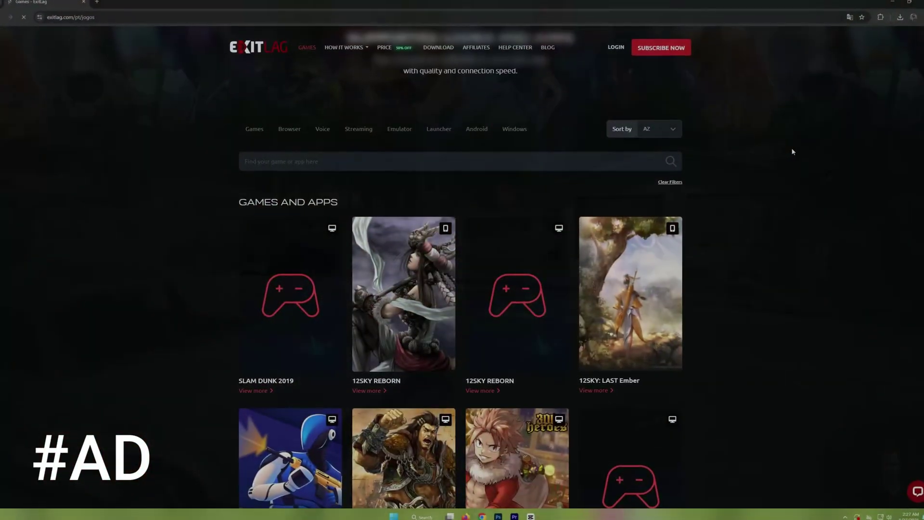
Step: Browse ExitLag's supported games list, and in the ExitLag app choose All Regions for the Marvel Rivals route
scroll(792, 149, "down", 3)
scroll(807, 146, "down", 8)
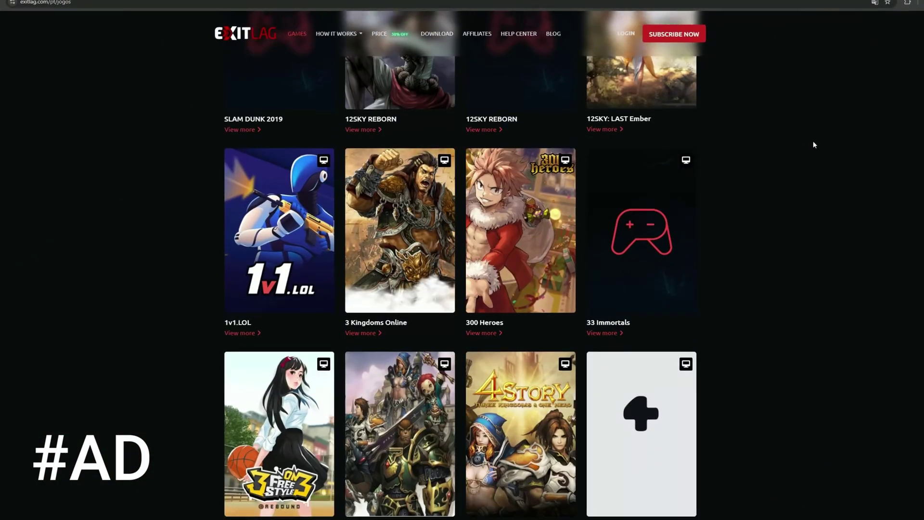
scroll(840, 136, "down", 5)
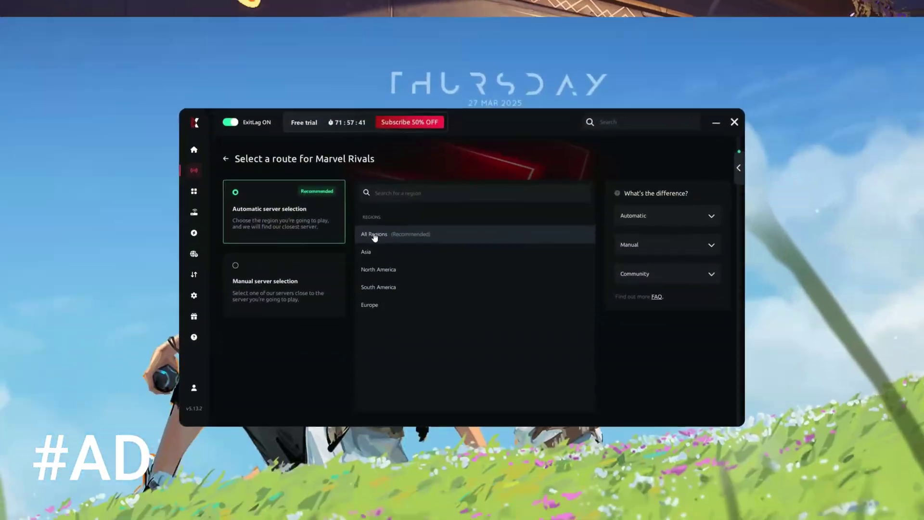
left_click(375, 235)
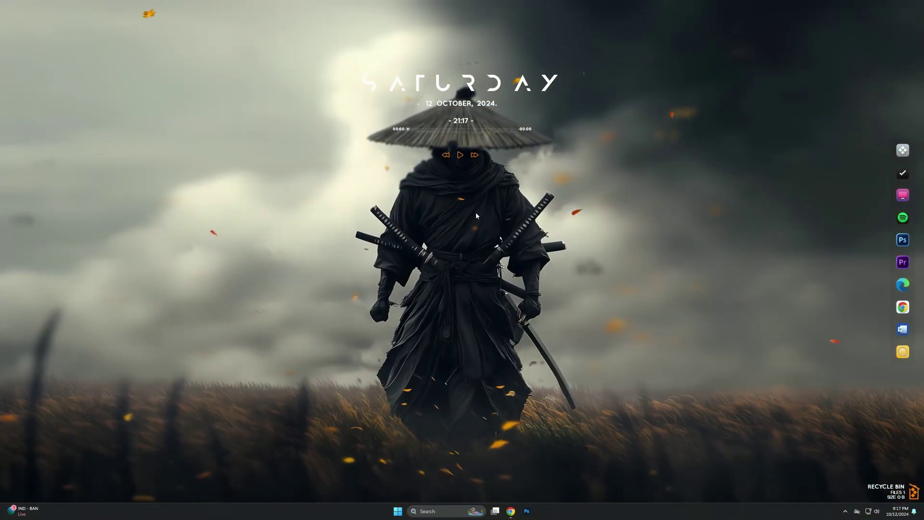
Step: Open the Grand Theft Auto V folder inside Games on New Volume (D:) in File Explorer
left_click(902, 196)
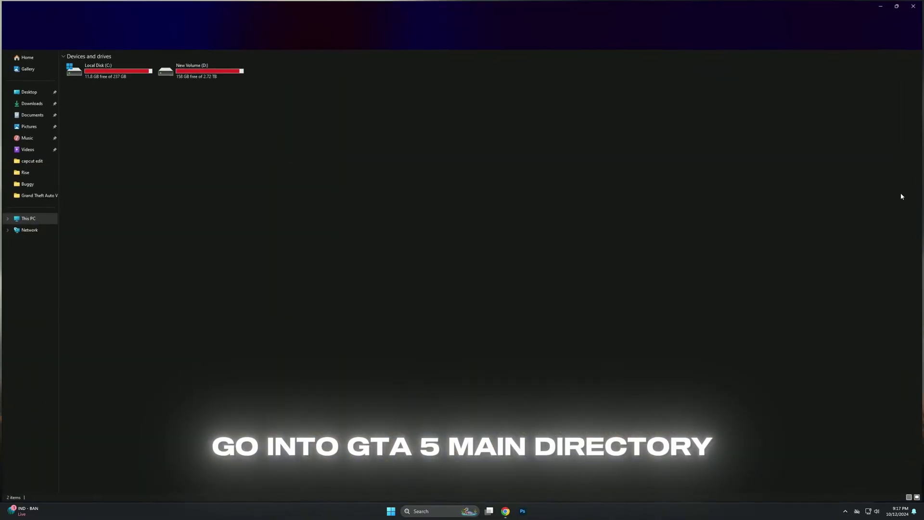
double_click(195, 76)
double_click(82, 72)
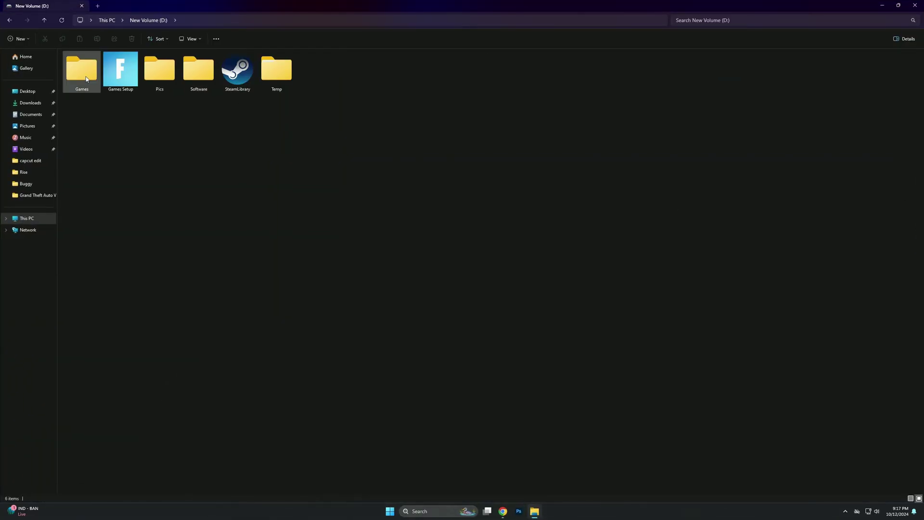
double_click(243, 83)
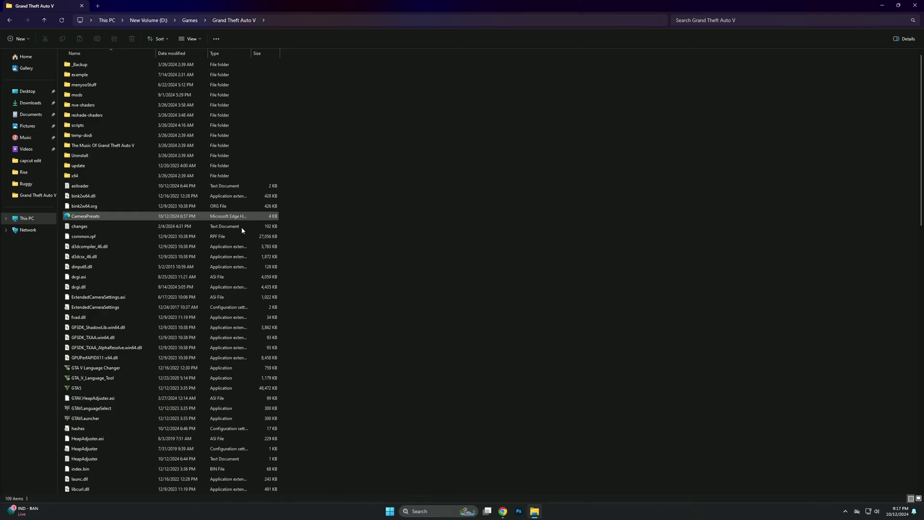
Step: Turn on Disable fullscreen optimizations in the compatibility properties of the GTA5 application
scroll(145, 231, "down", 4)
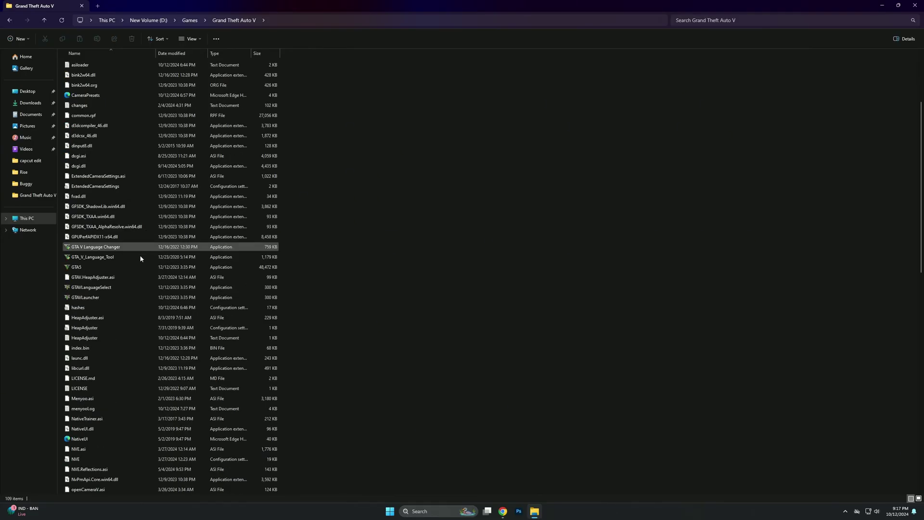
left_click(80, 266)
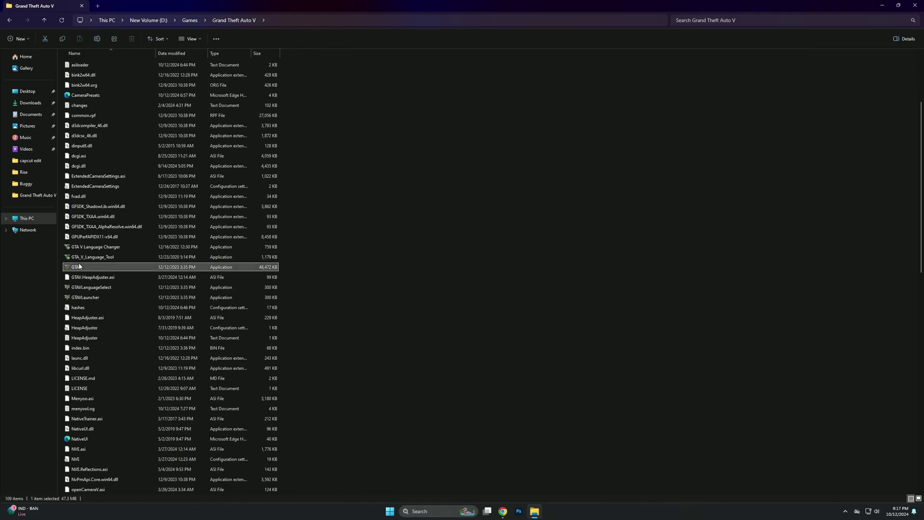
right_click(83, 267)
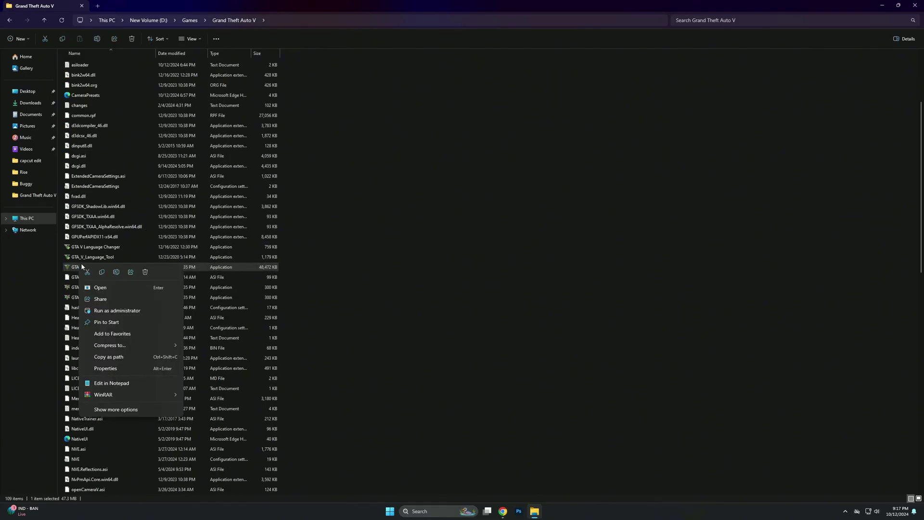
left_click(111, 369)
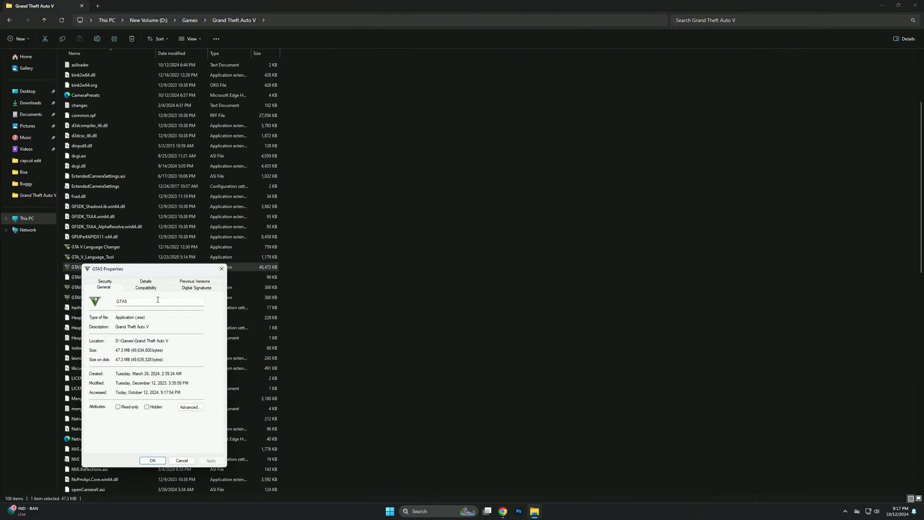
left_click_drag(153, 264, 394, 147)
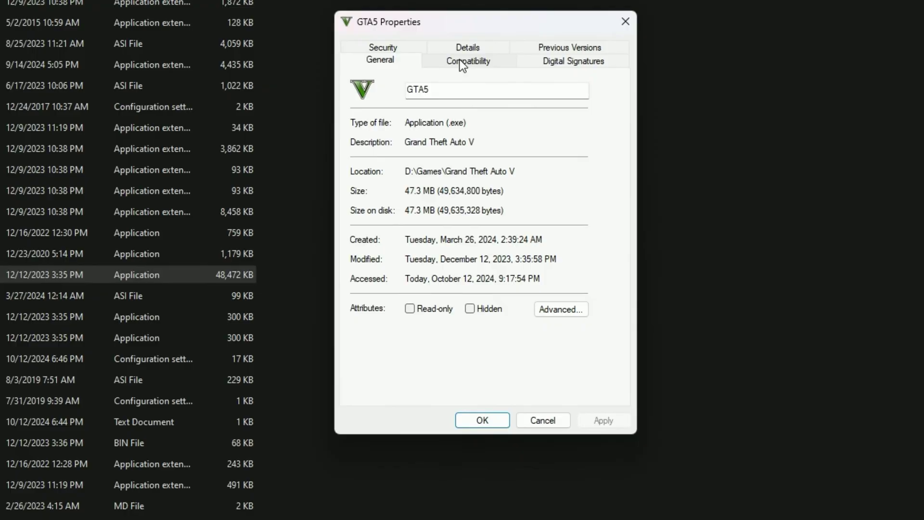
left_click(462, 65)
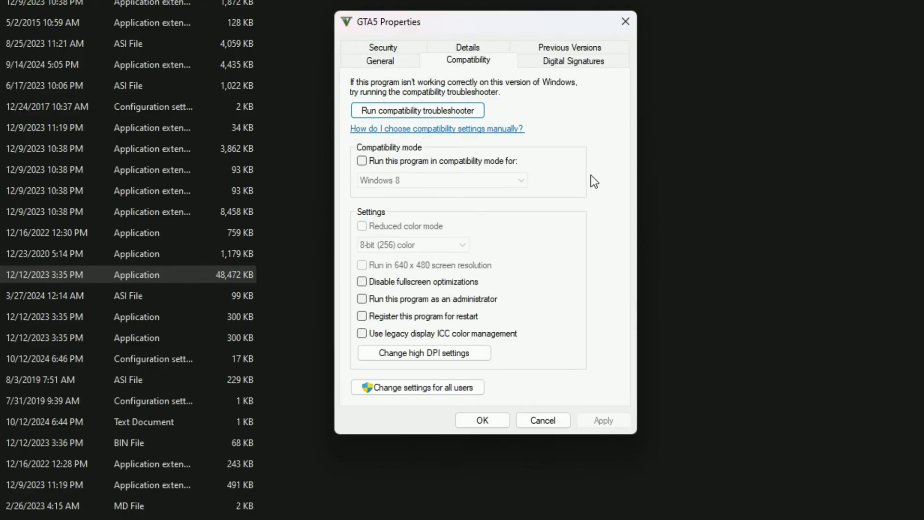
left_click(363, 282)
Step: Override the high DPI scaling behavior of GTA5.exe with scaling performed by Application, and apply the properties
left_click(445, 357)
left_click(405, 312)
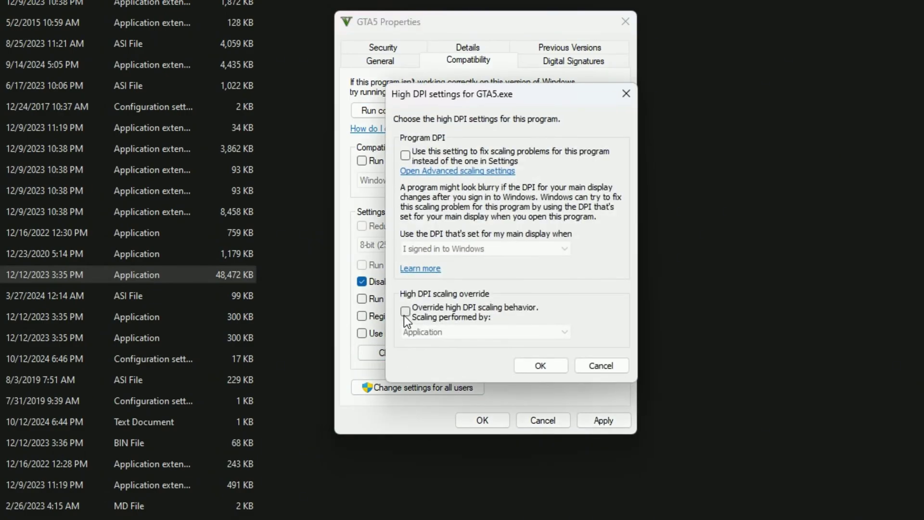
left_click(417, 333)
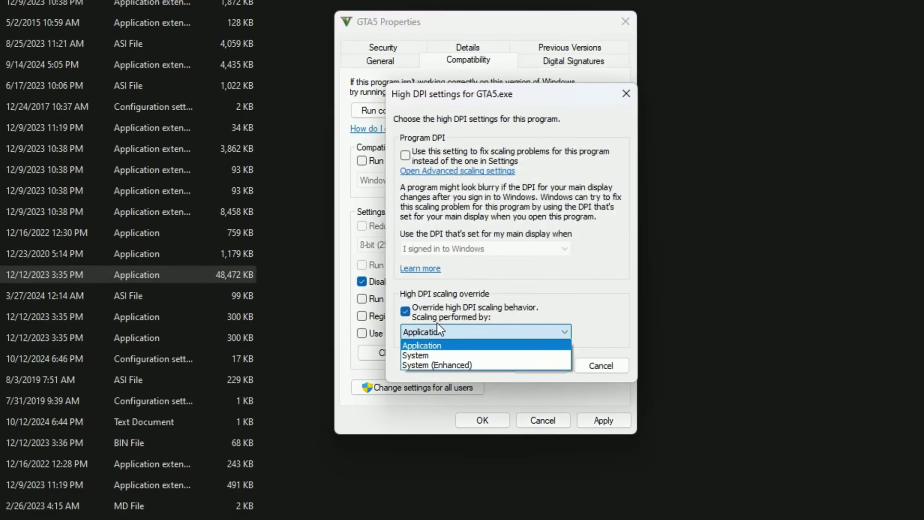
left_click(416, 345)
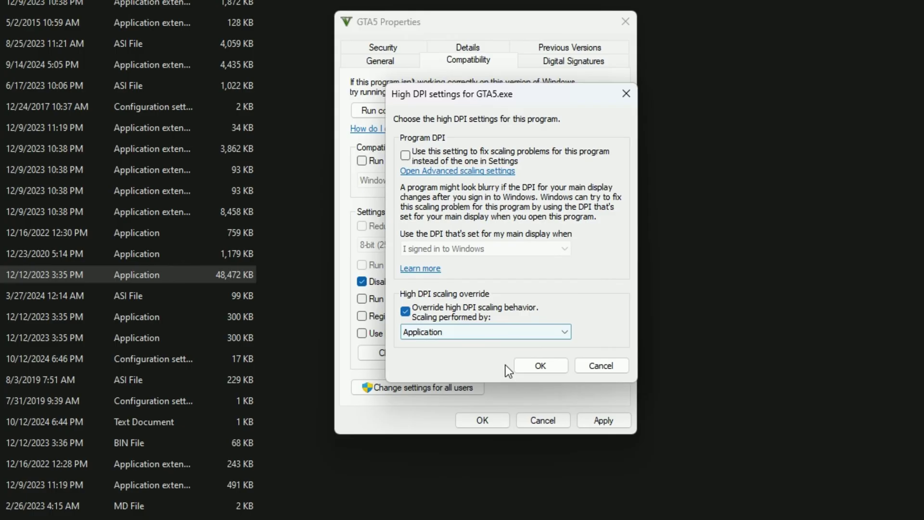
left_click(548, 367)
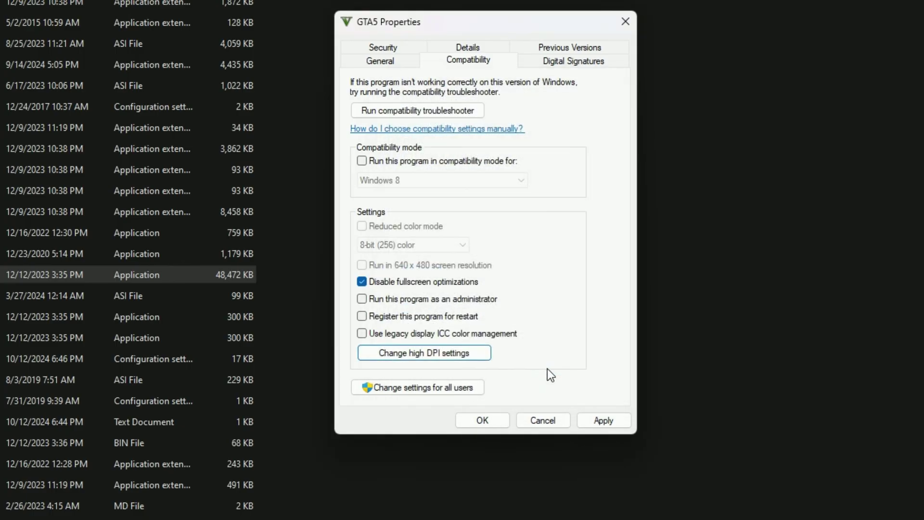
left_click(603, 421)
left_click(476, 420)
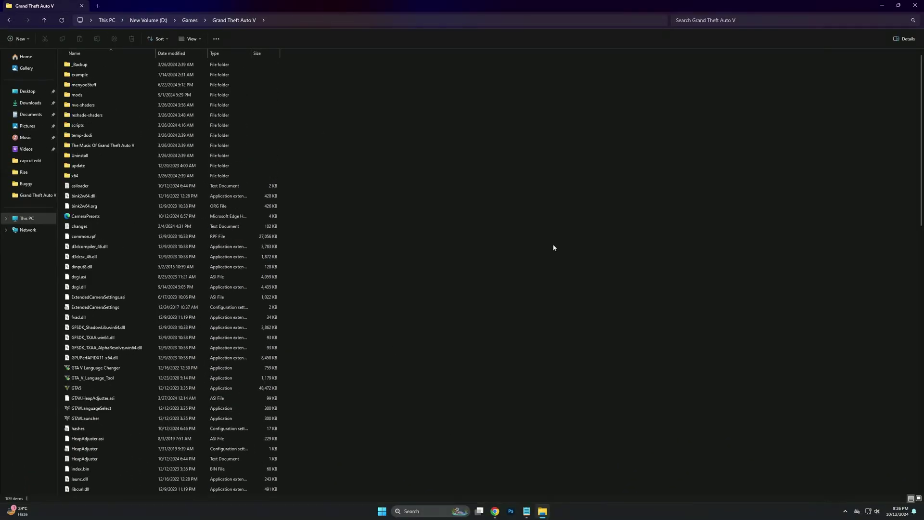
Step: Create a new text document in the Grand Theft Auto V folder and rename it commandline
right_click(375, 251)
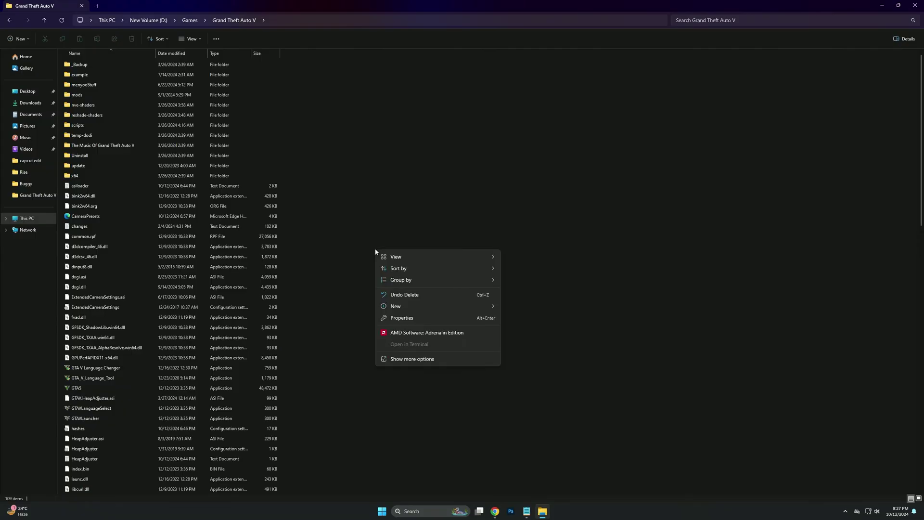
mouse_move(402, 307)
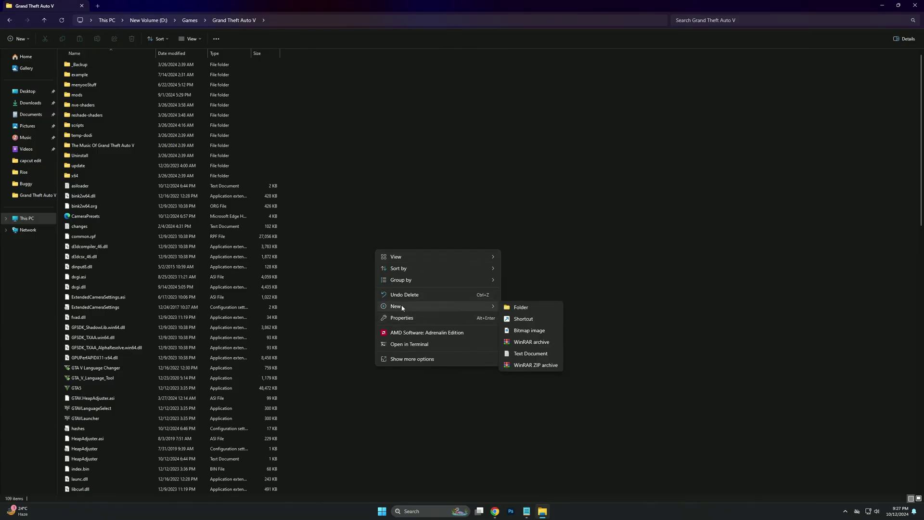
left_click(516, 355)
left_click(174, 491)
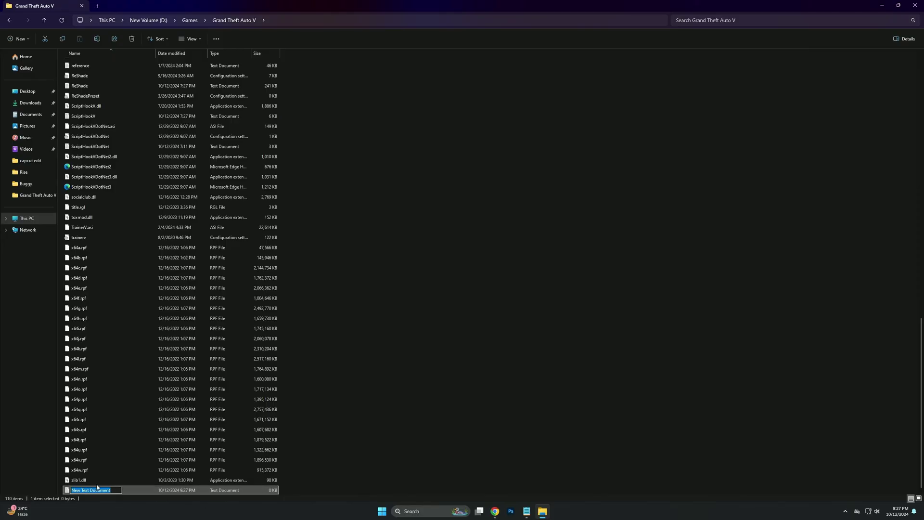
right_click(105, 490)
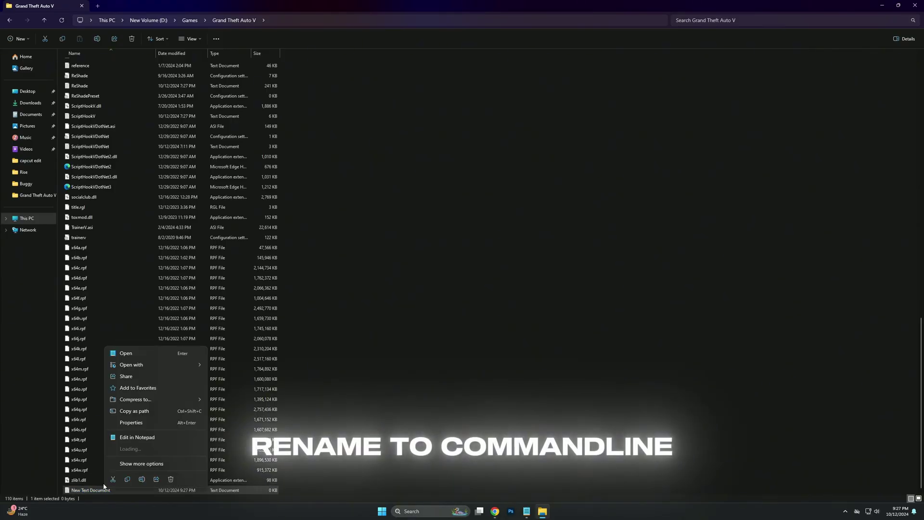
left_click(148, 479)
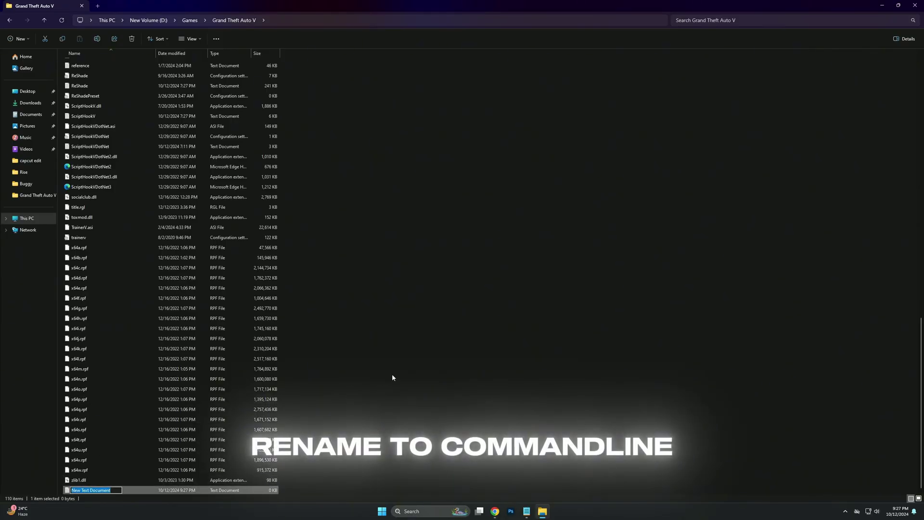
type("commandline")
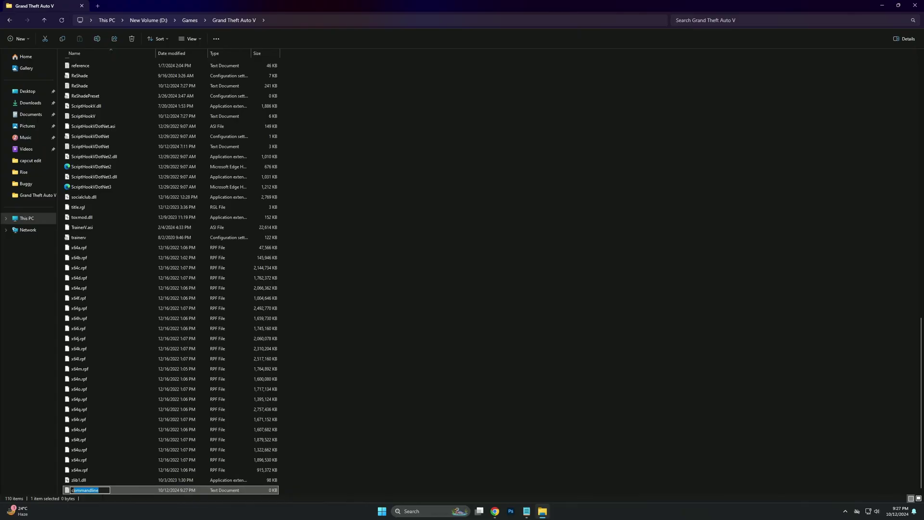
left_click(121, 490)
Step: Open the commandline file in Notepad and copy all the launch commands from the -FrameQueueLimit 0 draft
double_click(96, 490)
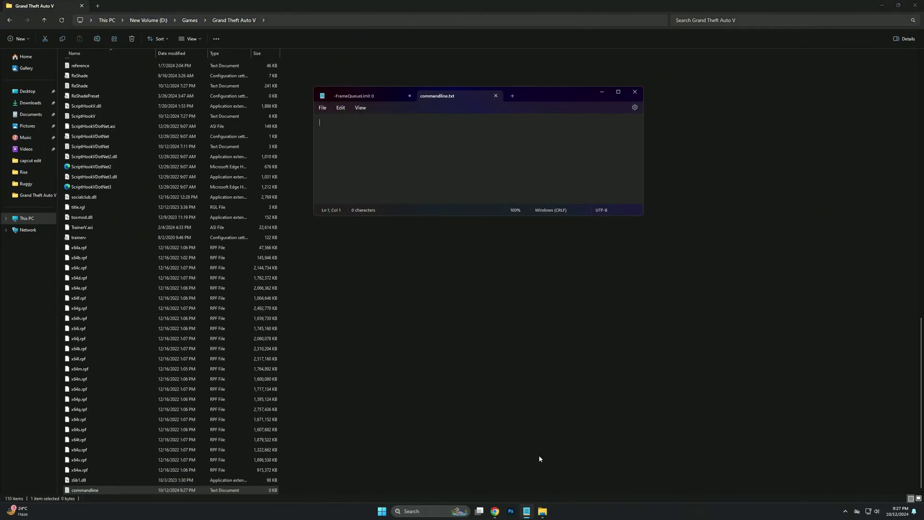
left_click(357, 96)
key("ctrl+a")
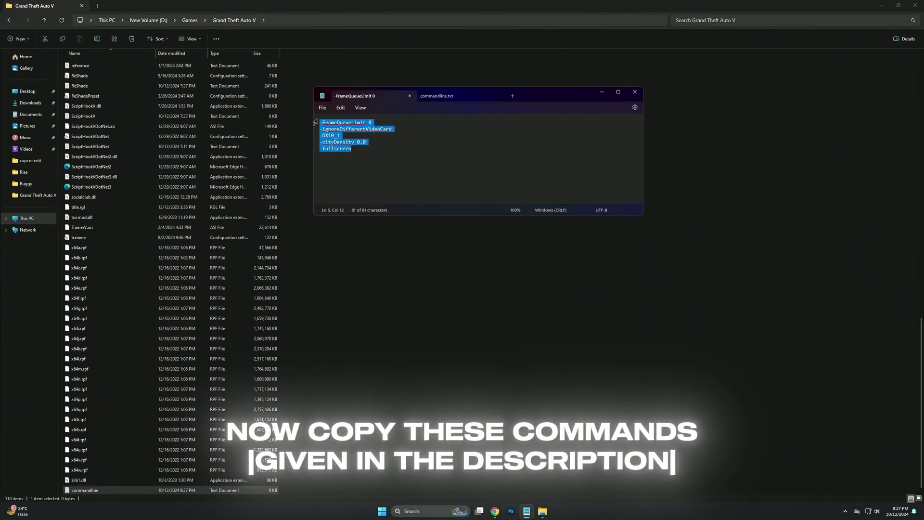
right_click(332, 129)
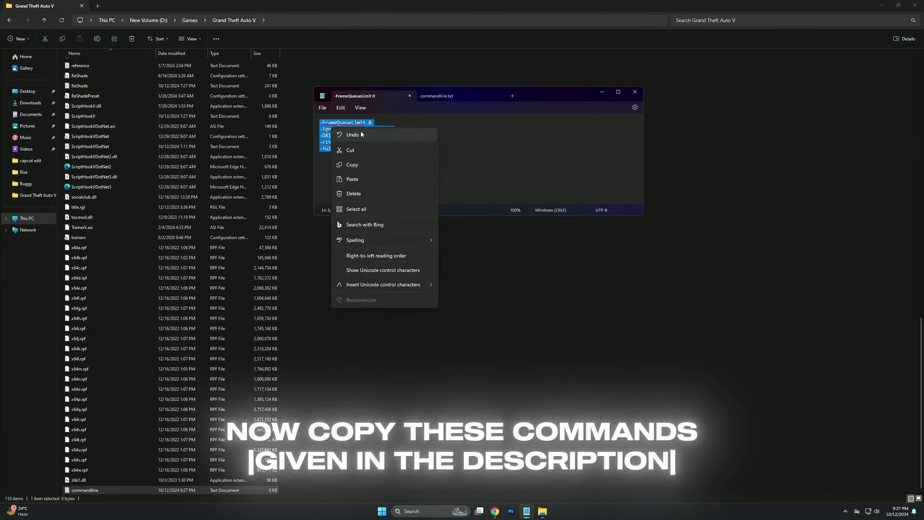
left_click(357, 161)
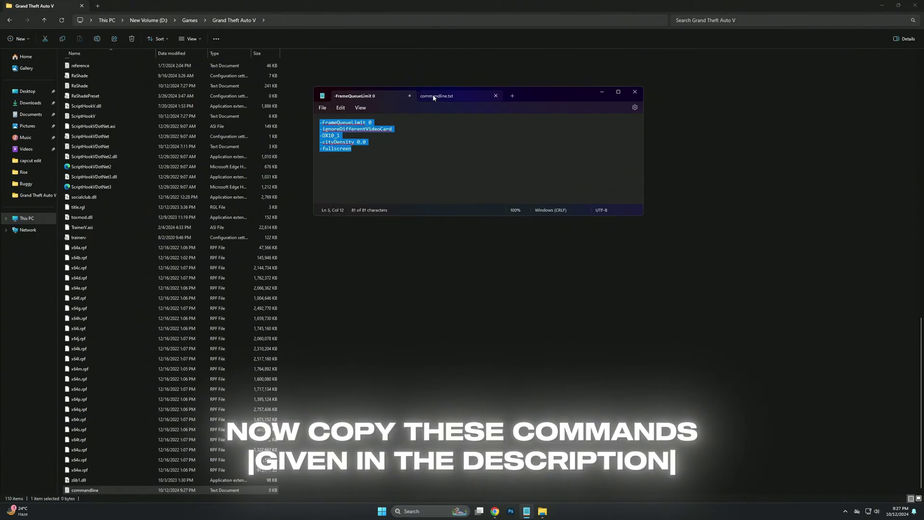
Step: Paste -FrameQueueLimit 0, -ignoreDifferentVideoCard, -DX10_1, -cityDensity 0.0 and -fullscreen into commandline.txt, then save and close it
left_click(433, 98)
right_click(329, 126)
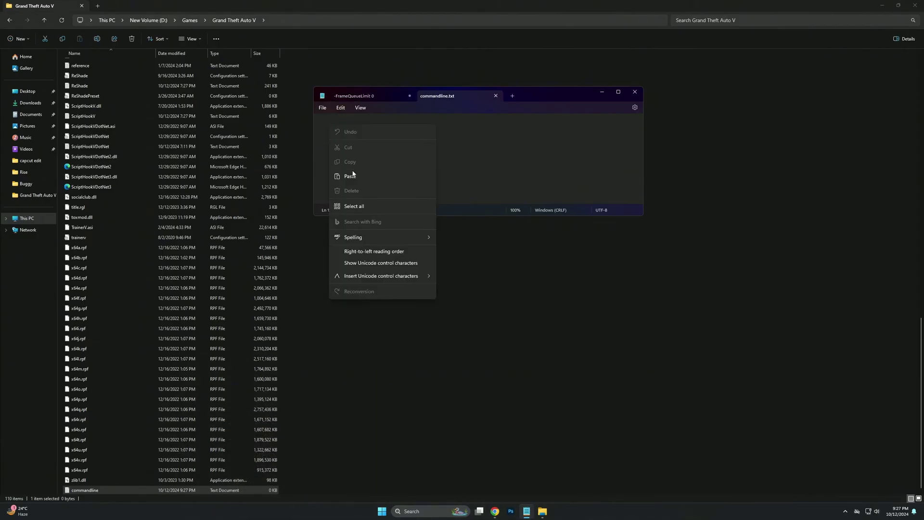
left_click(345, 175)
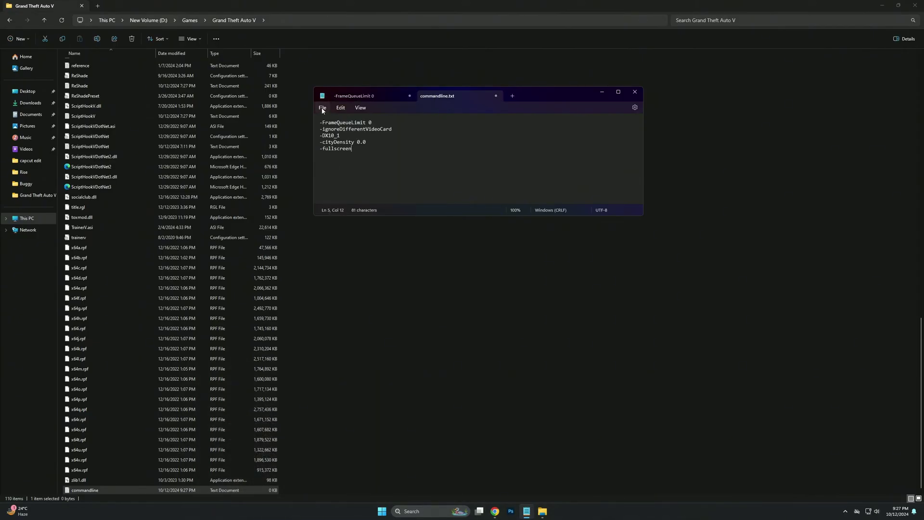
left_click(323, 108)
left_click(332, 155)
left_click(634, 92)
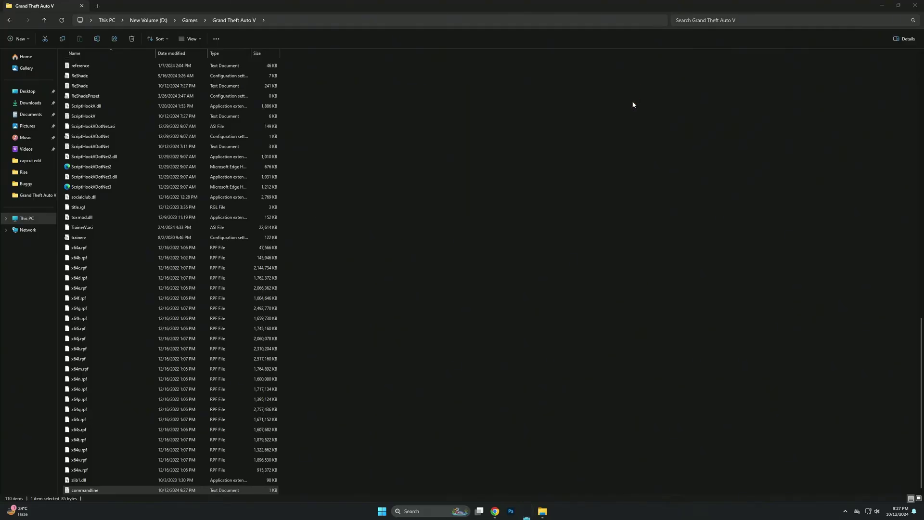
Step: Reopen commandline.txt from the refreshed folder to check its commands, and discard the unsaved -FrameQueueLimit 0 draft
left_click(62, 21)
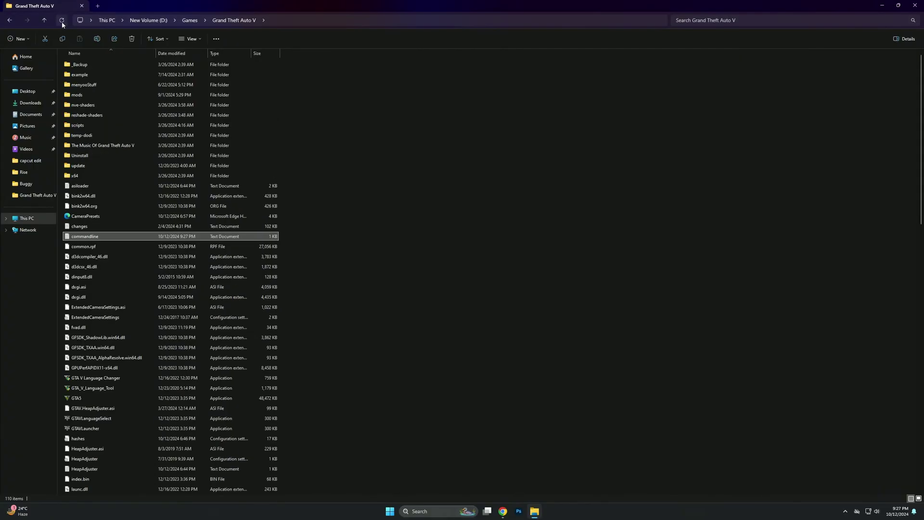
double_click(85, 239)
left_click(407, 97)
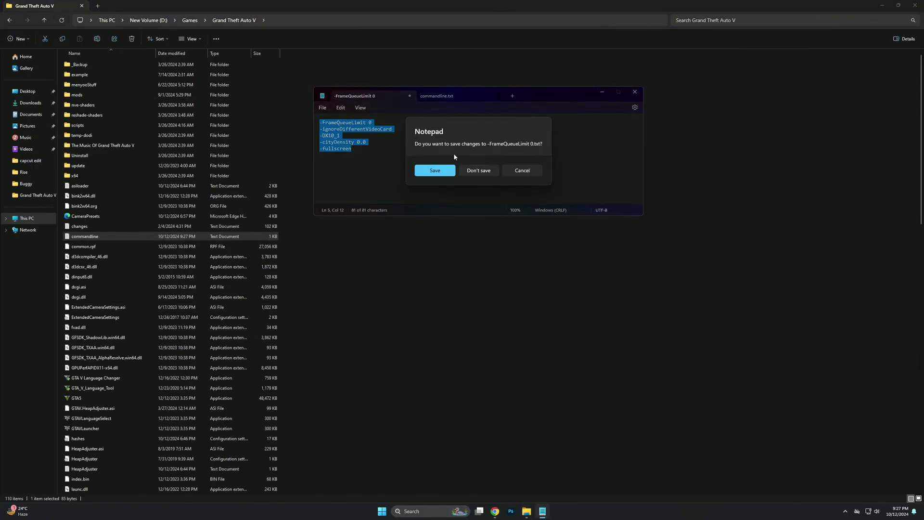
left_click(480, 171)
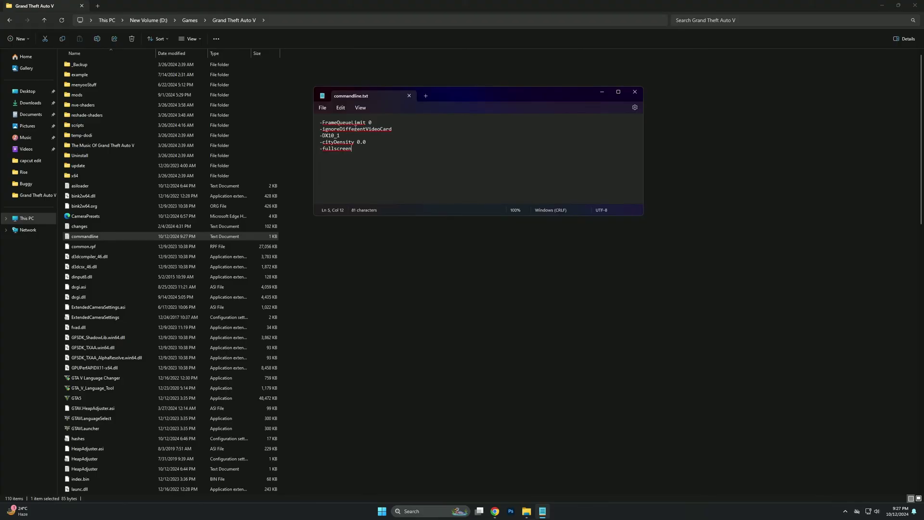
key("ctrl+a")
left_click(635, 91)
left_click(503, 253)
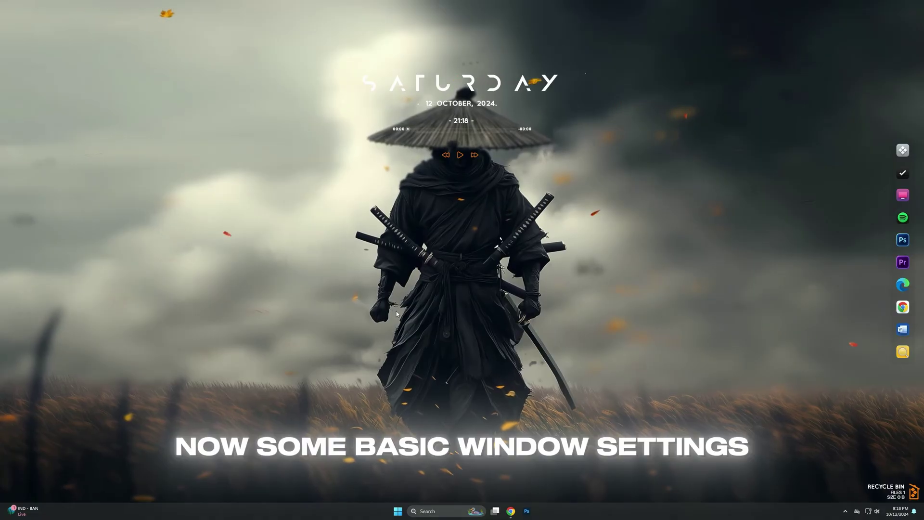
Step: Open Windows display settings and check the Game Bar controller option and the Game Mode option in the gaming settings
right_click(400, 281)
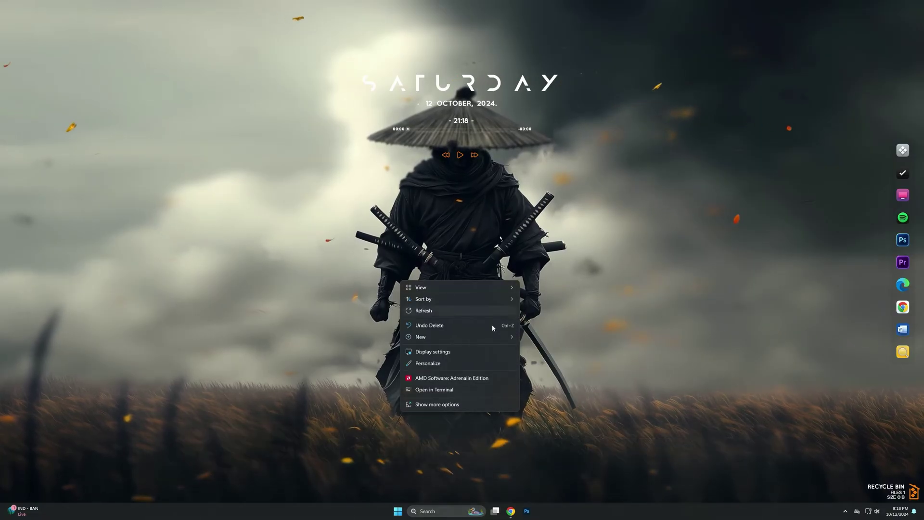
left_click(438, 351)
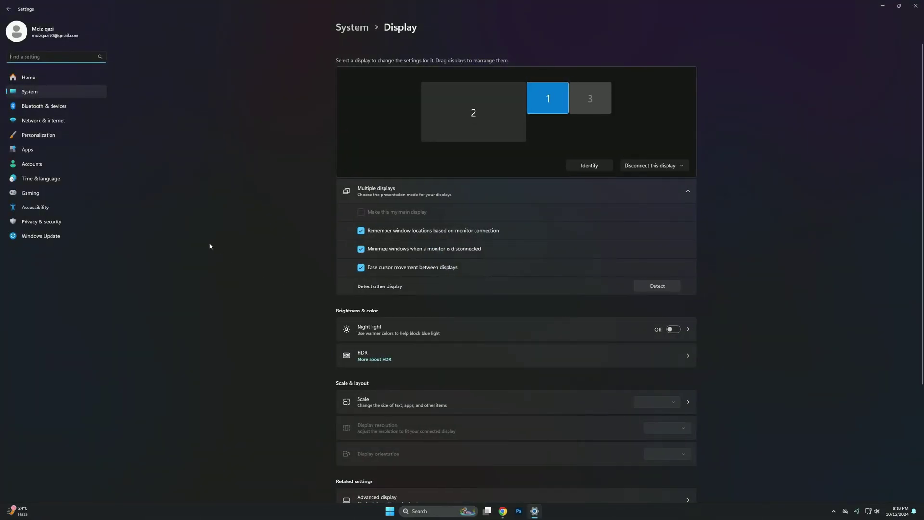
left_click(33, 194)
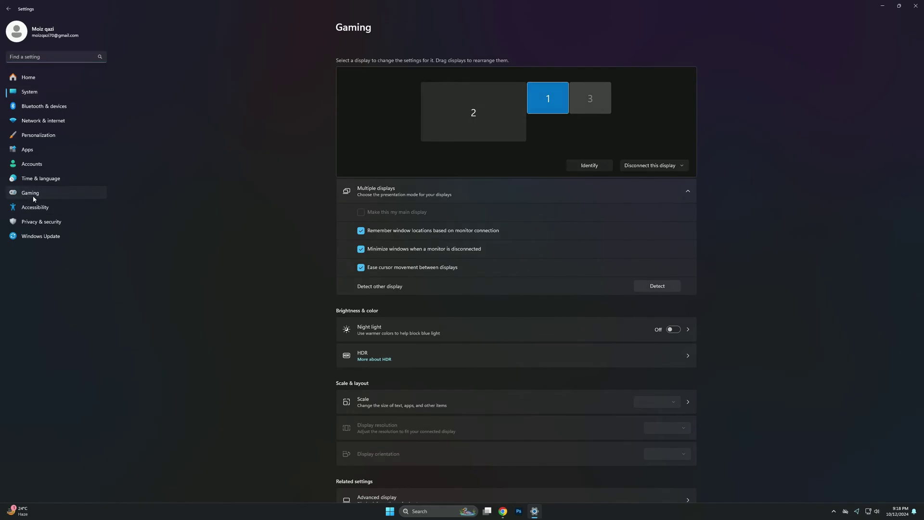
left_click(500, 56)
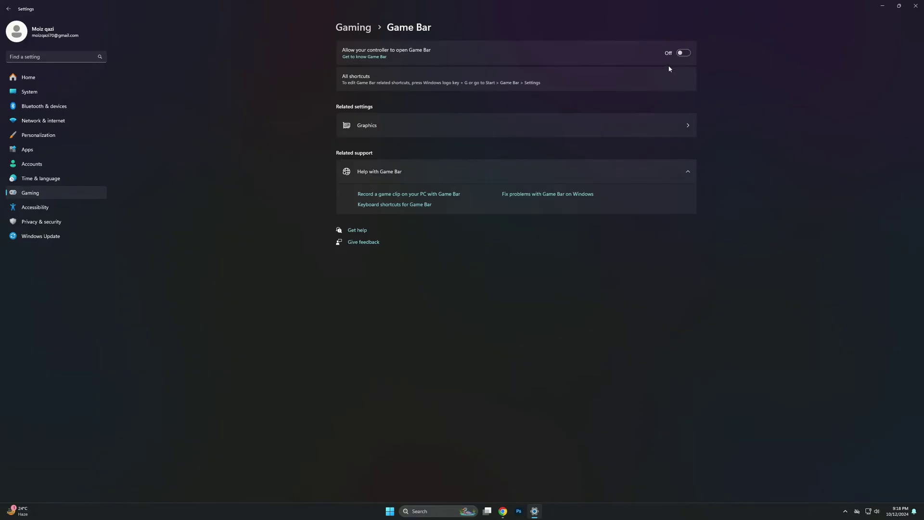
left_click(364, 31)
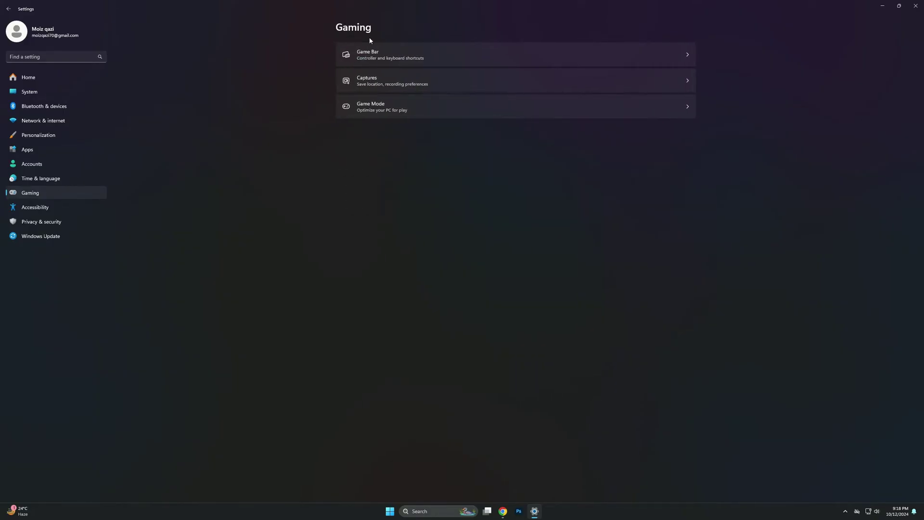
left_click(383, 105)
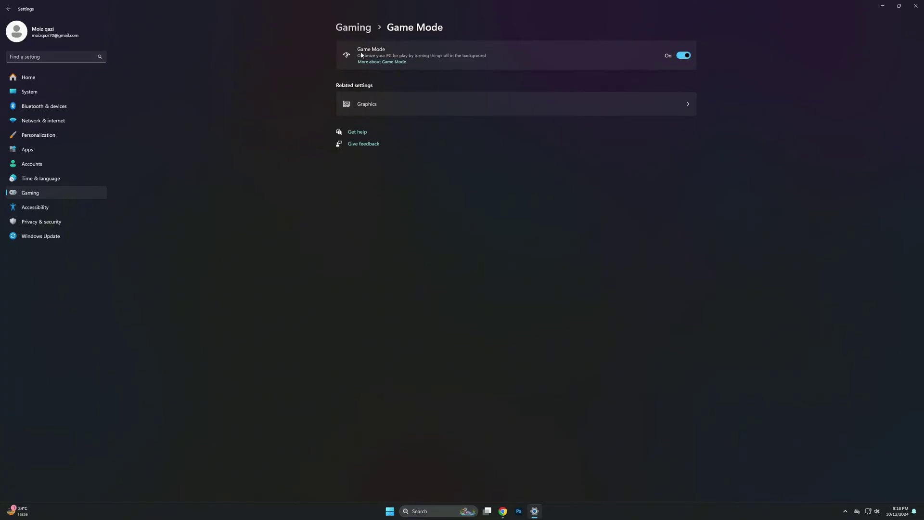
Step: Save High performance as Grand Theft Auto V's graphics preference, then check the windowed games optimization and close Settings
left_click(375, 104)
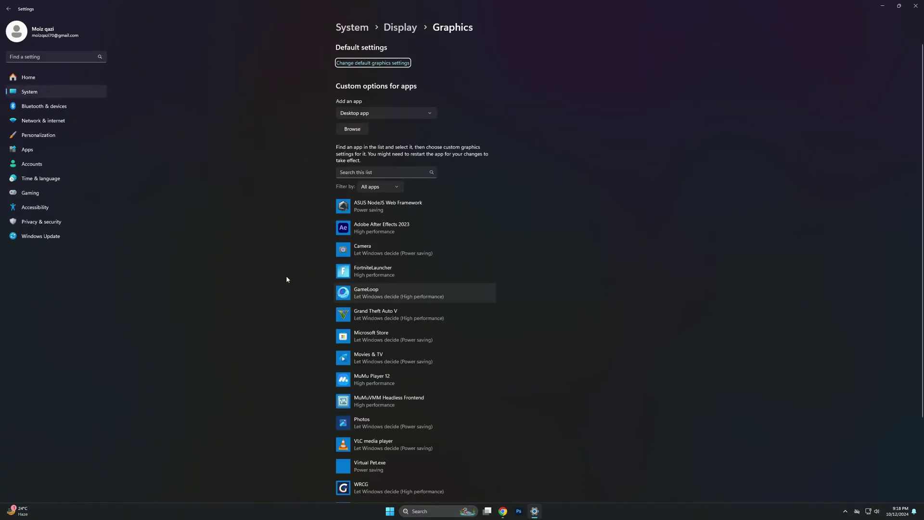
scroll(356, 288, "down", 2)
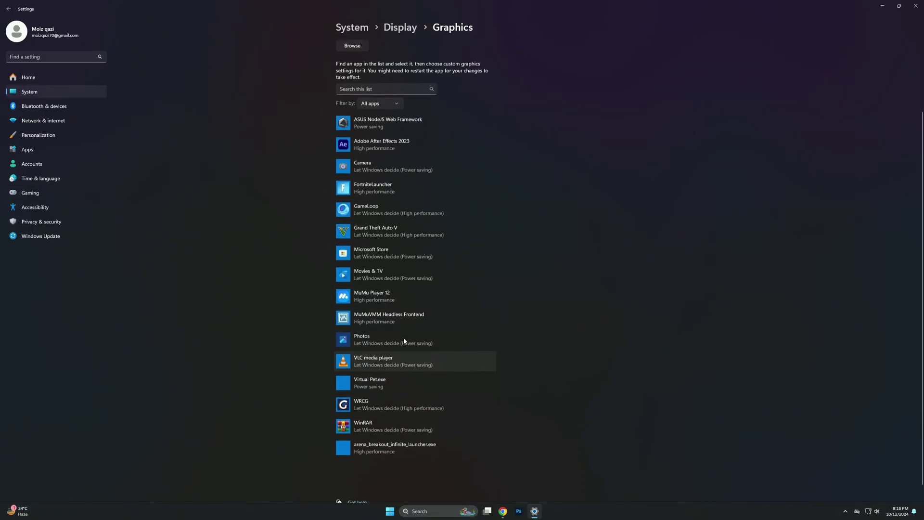
scroll(403, 336, "up", 3)
left_click(406, 317)
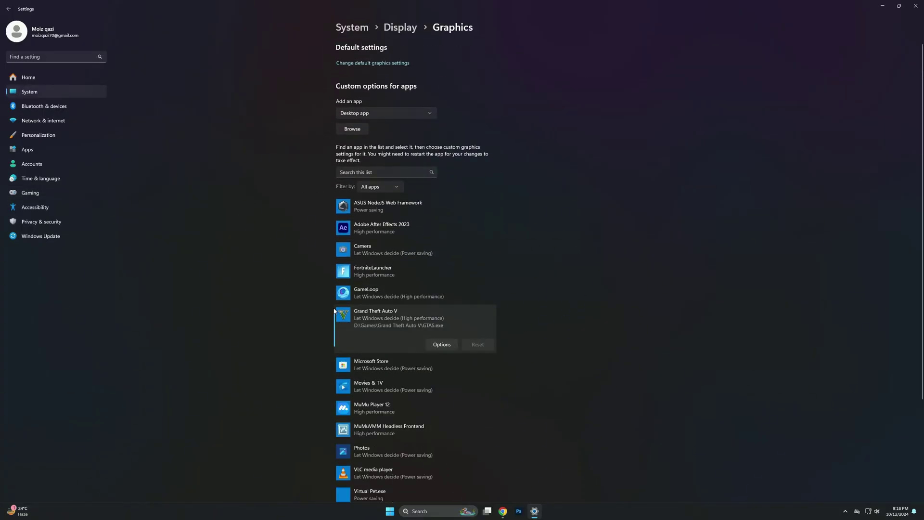
left_click(441, 345)
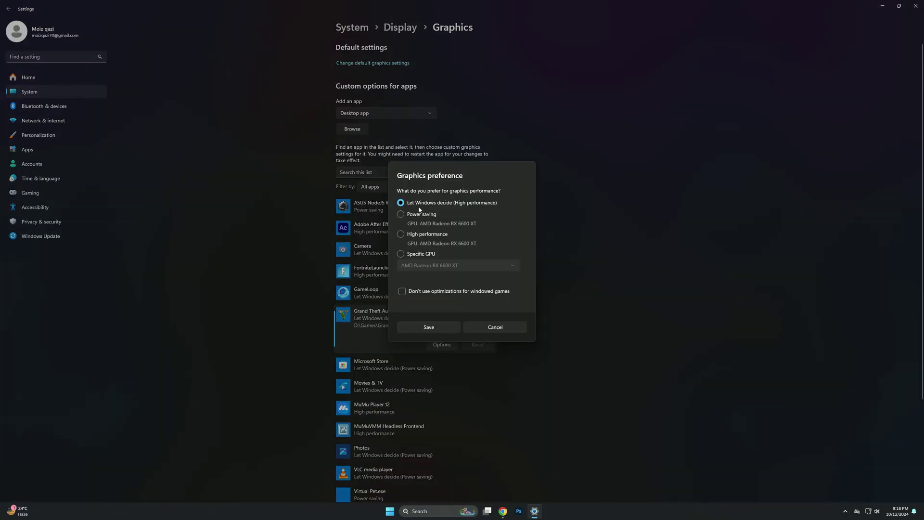
left_click(399, 233)
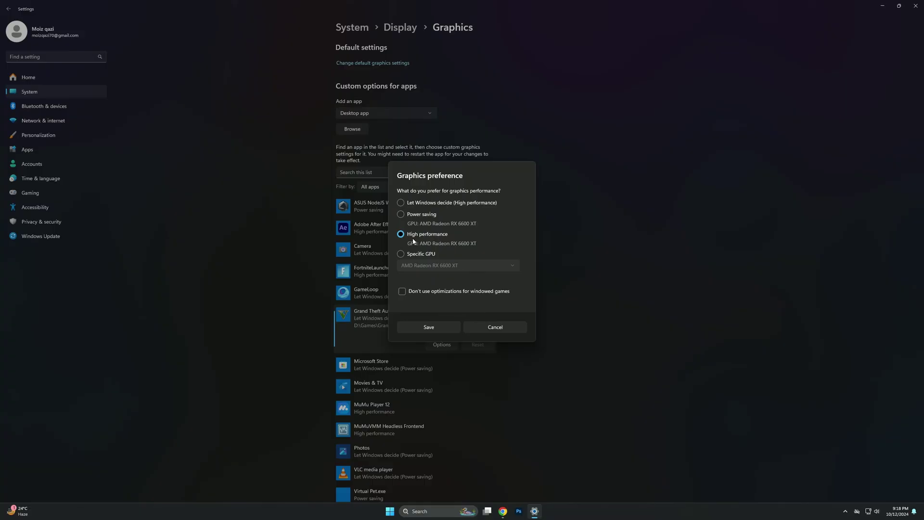
left_click(427, 327)
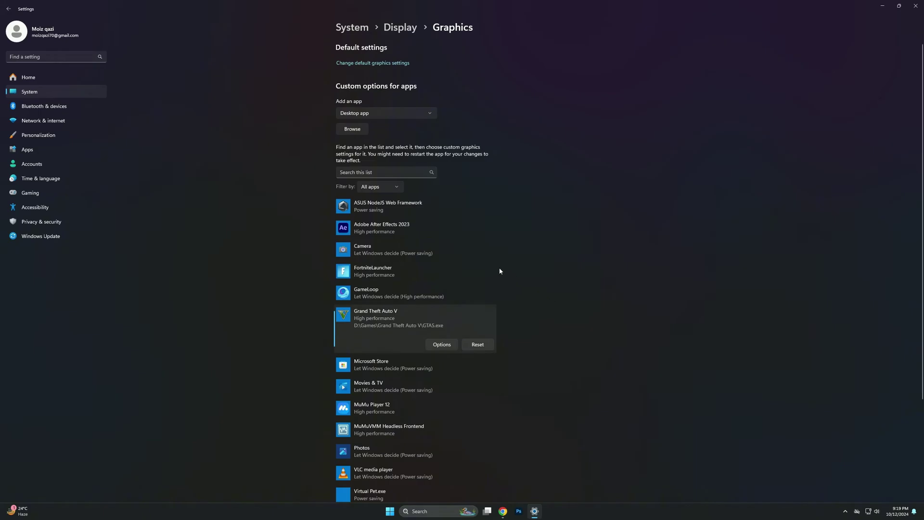
left_click(356, 63)
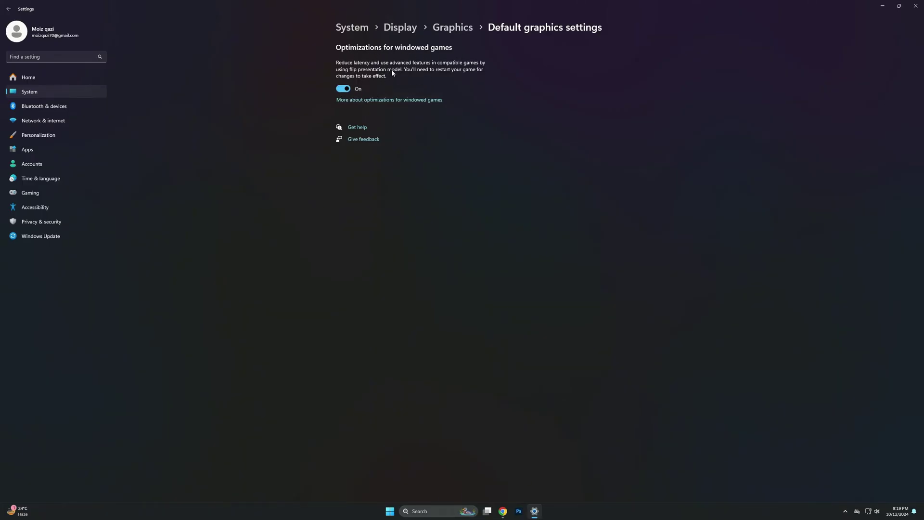
left_click(912, 5)
Step: Switch to AMD Software: Adrenalin Edition and check for GPU driver updates in its system settings
right_click(571, 192)
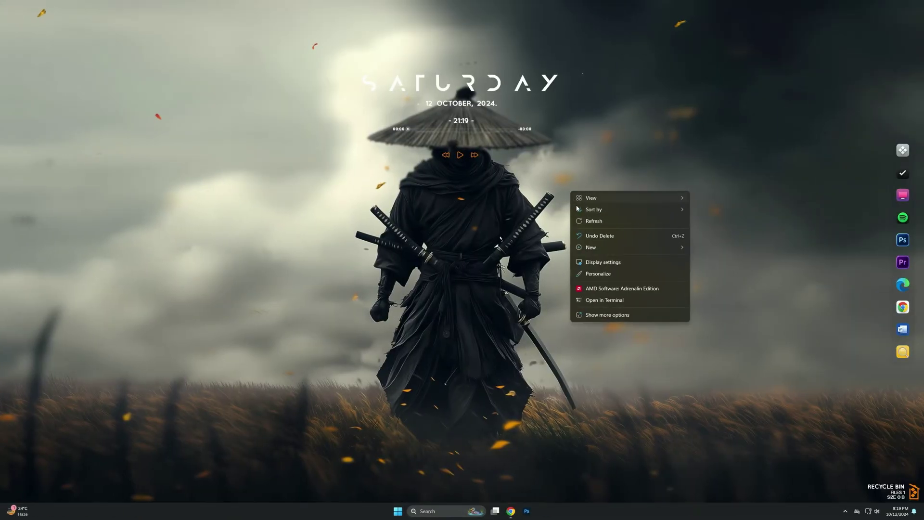
left_click(616, 287)
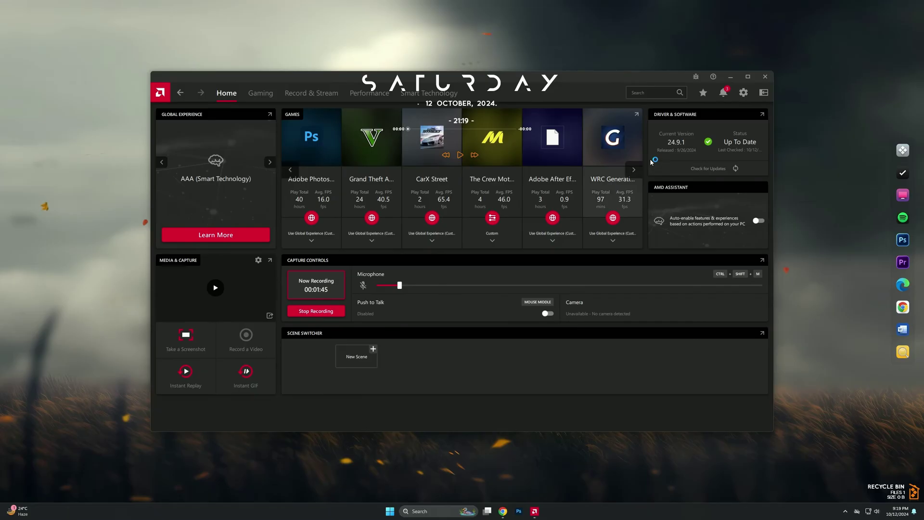
left_click(743, 92)
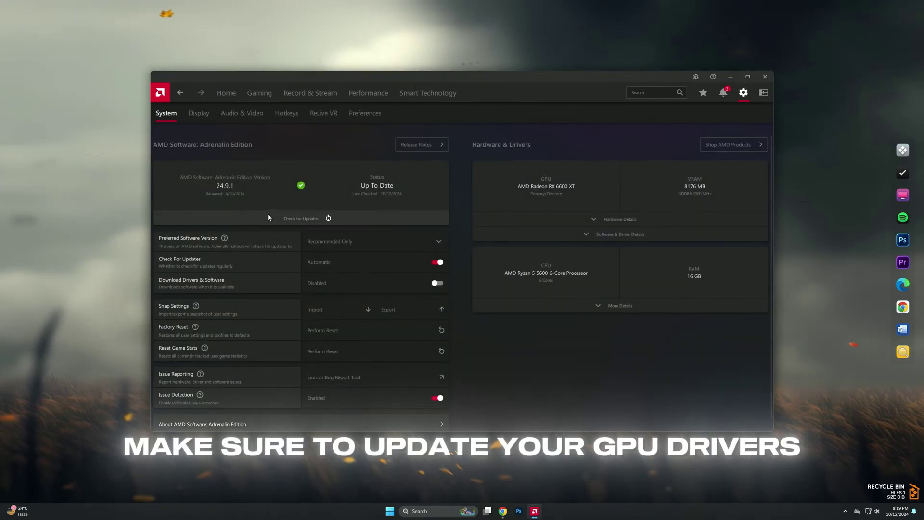
left_click(268, 217)
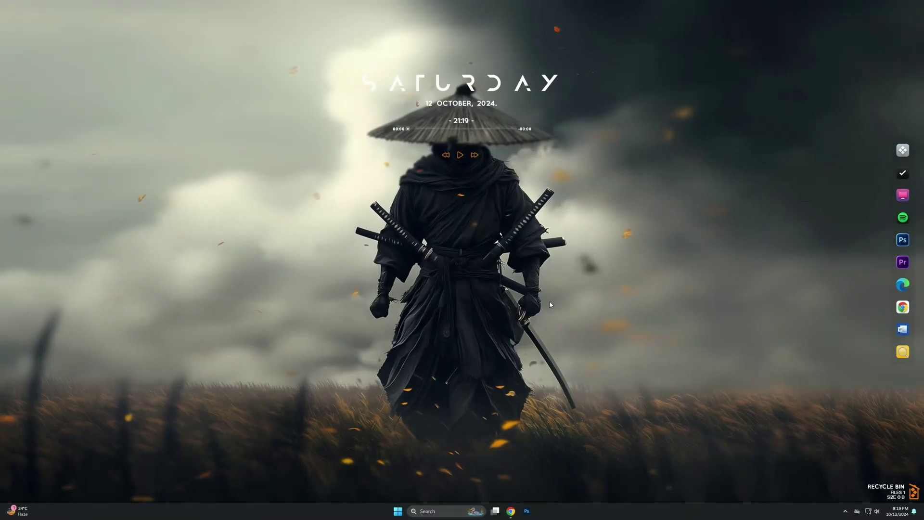
Step: Search Windows for advance system settings, open the System Properties dialog and move it to the middle of the screen
left_click(399, 508)
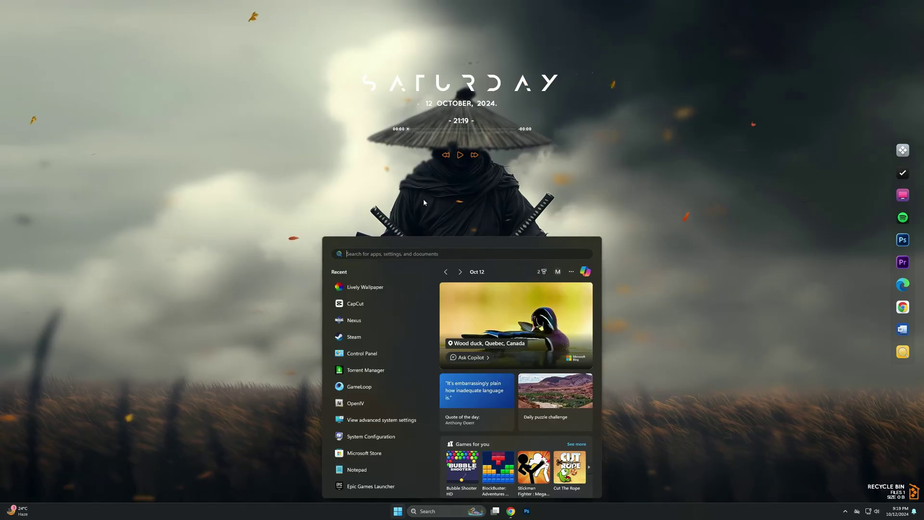
type("advance")
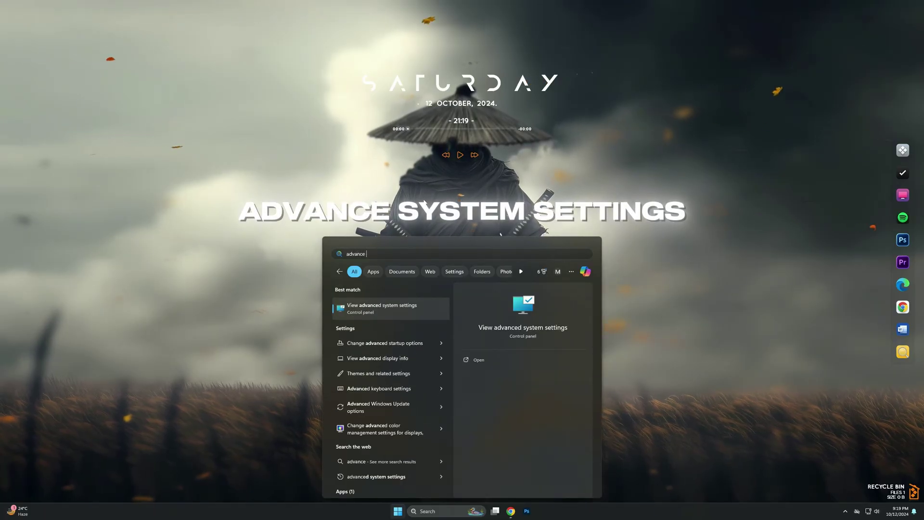
type(" system settings")
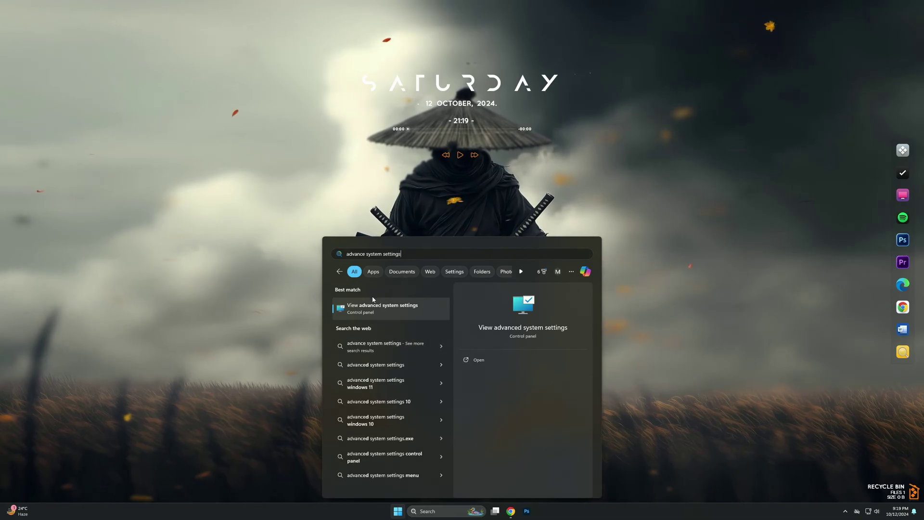
left_click(383, 307)
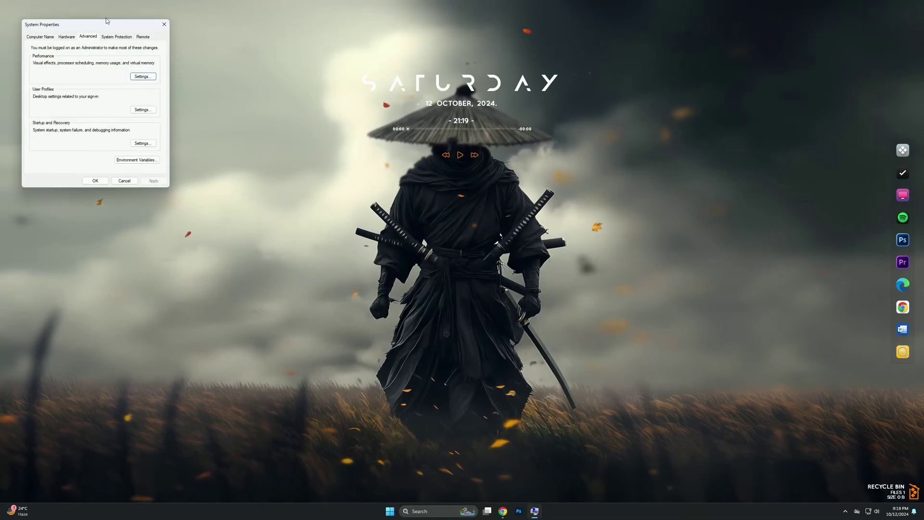
left_click_drag(109, 26, 476, 190)
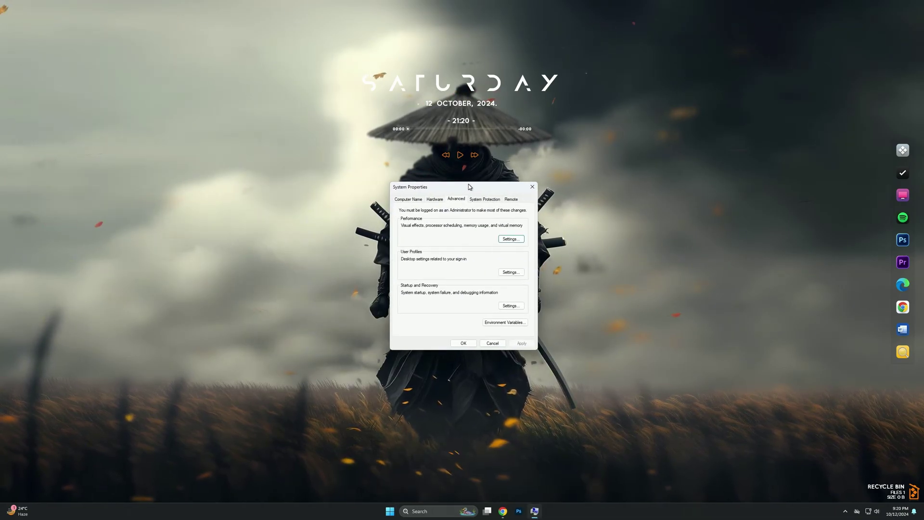
Step: Apply custom visual effects with only Show thumbnails instead of icons and Smooth edges of screen fonts enabled, and close System Properties
left_click(509, 238)
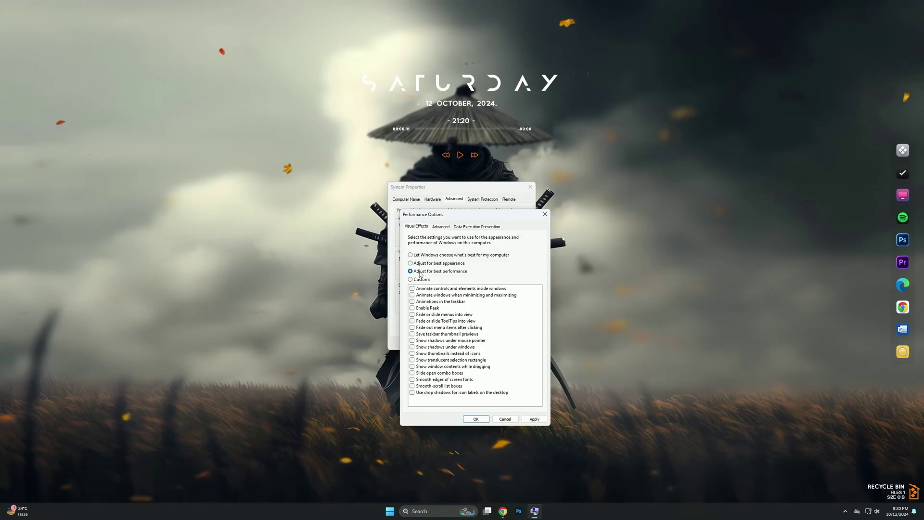
left_click(412, 354)
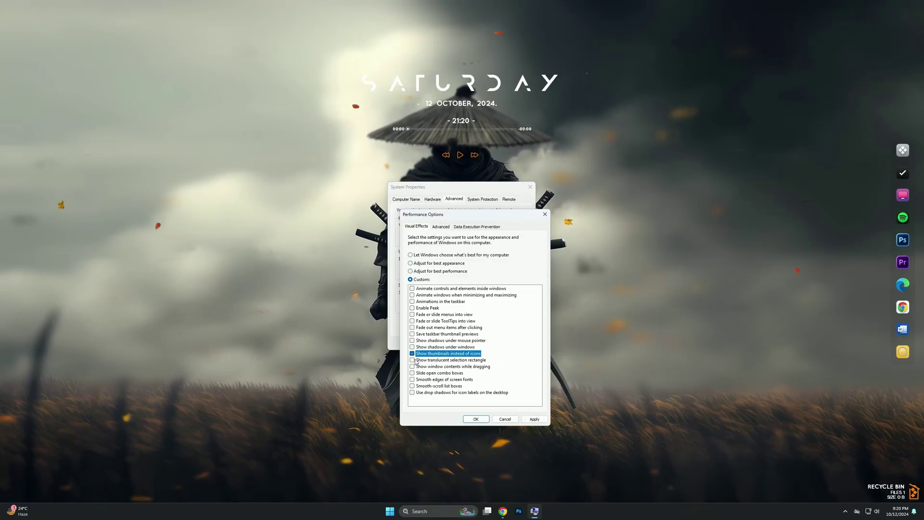
left_click(437, 380)
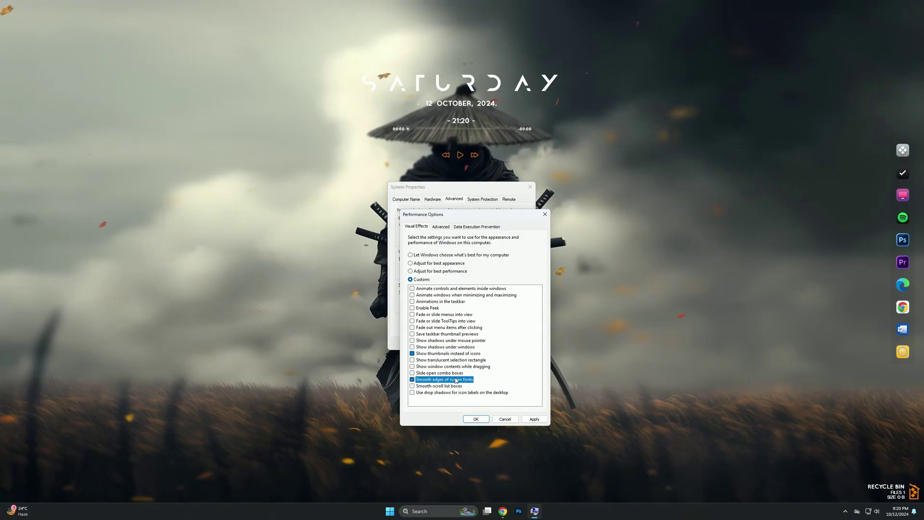
left_click(533, 419)
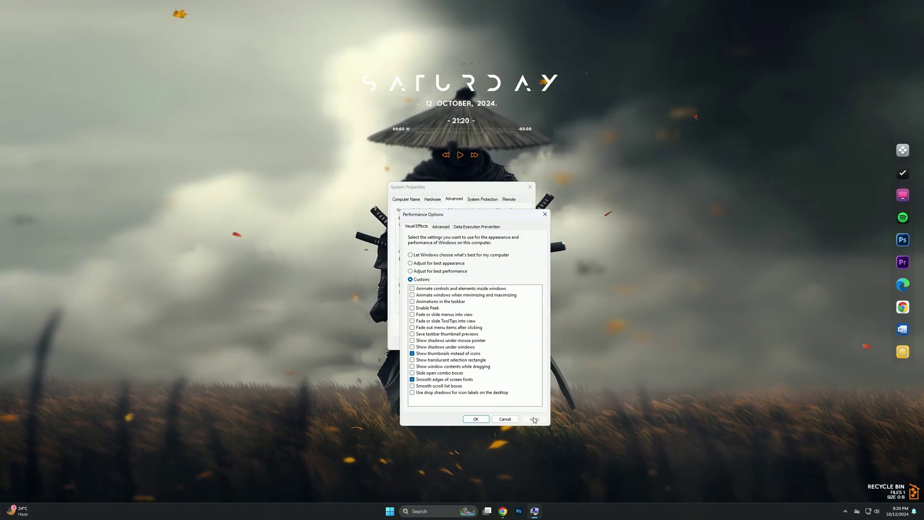
left_click(475, 419)
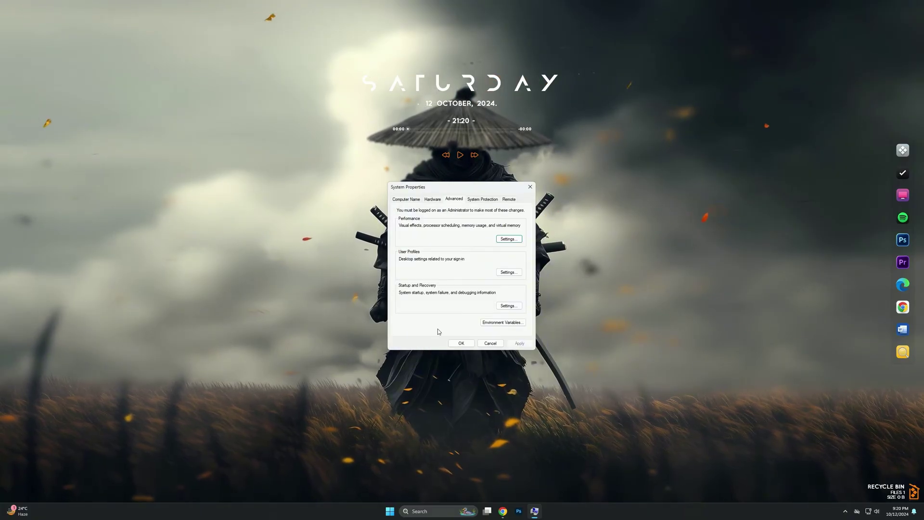
left_click(460, 344)
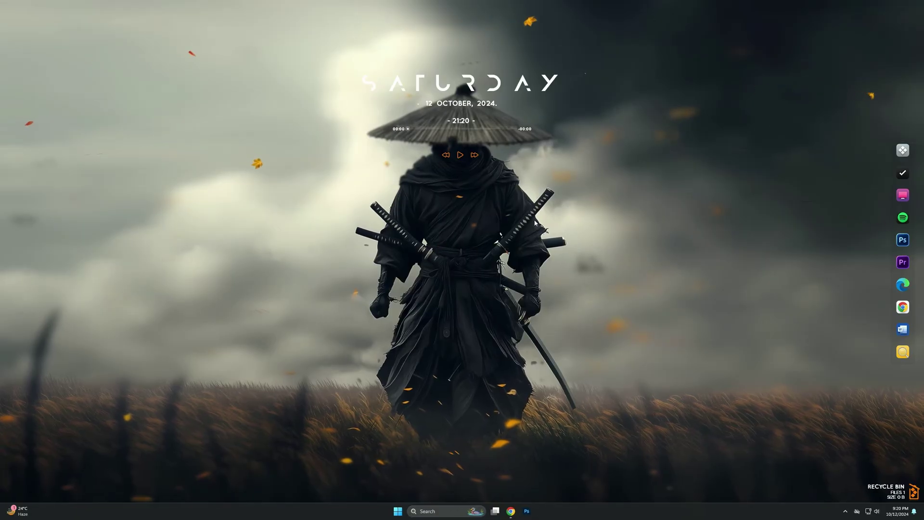
right_click(440, 186)
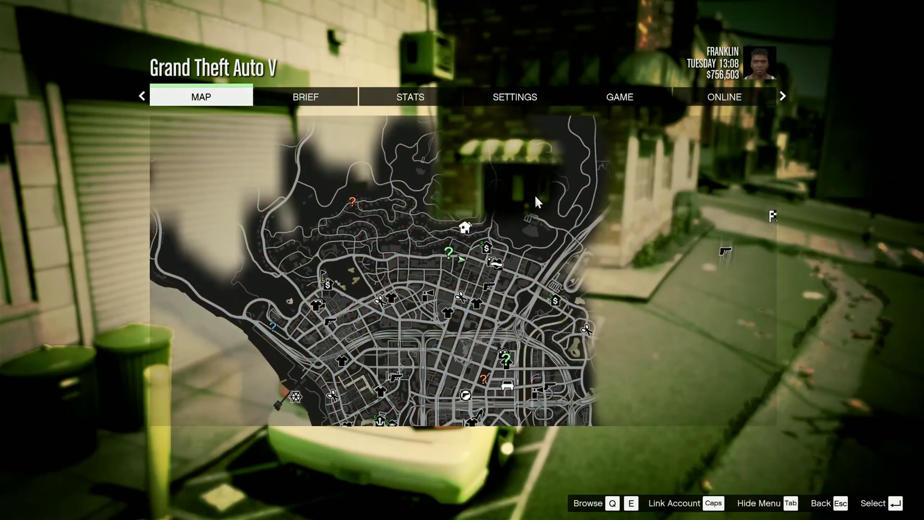
Step: Switch to Grand Theft Auto V and set the resolution to 1920 x 1080 in the game's graphics settings
left_click(519, 97)
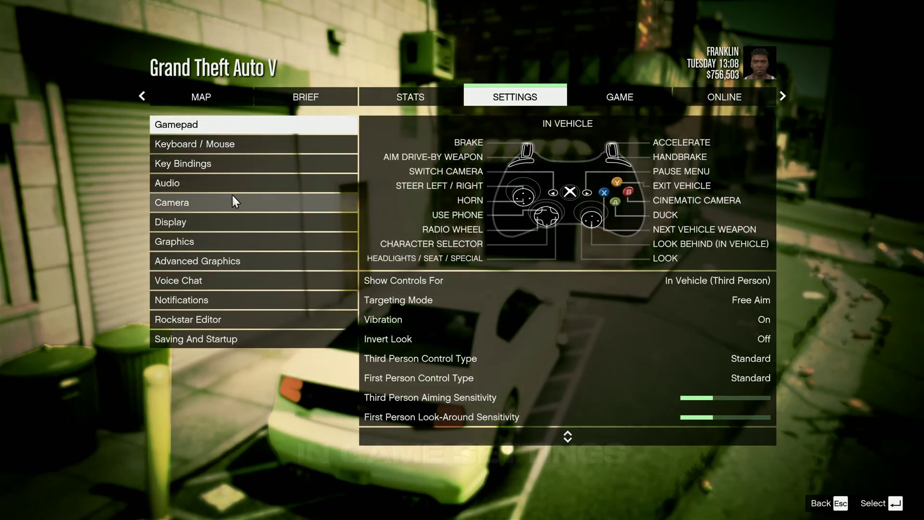
left_click(213, 204)
left_click(202, 143)
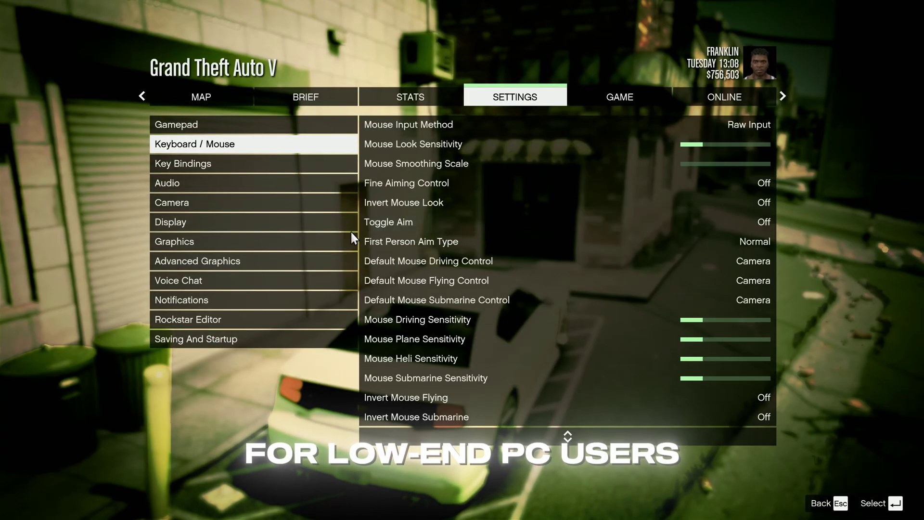
left_click(194, 240)
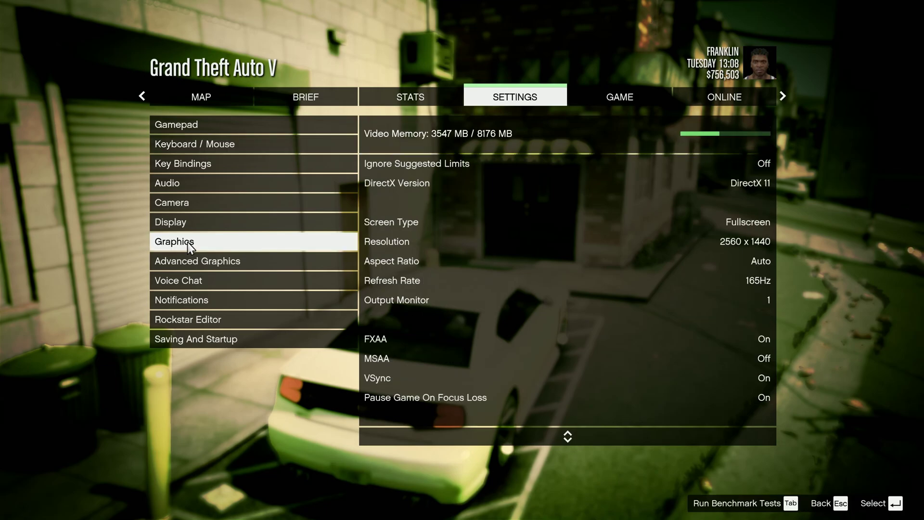
left_click(187, 245)
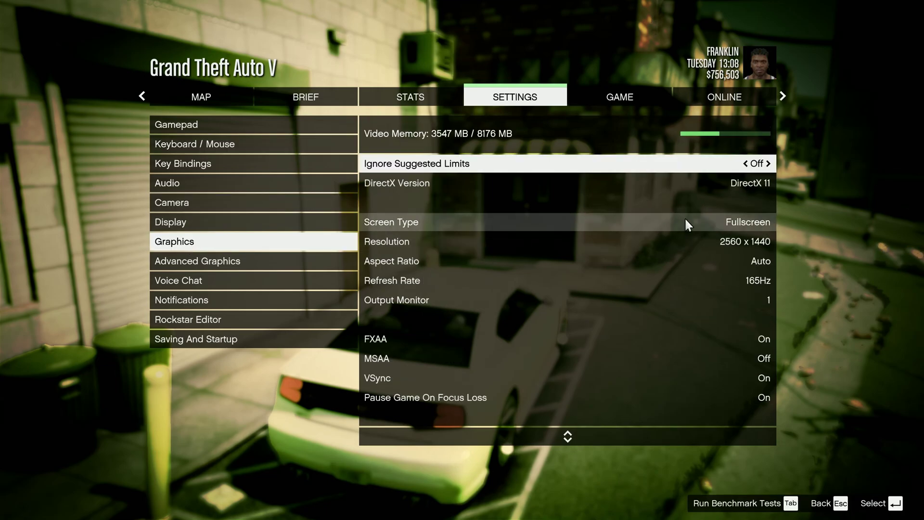
key("Down")
key("Down")
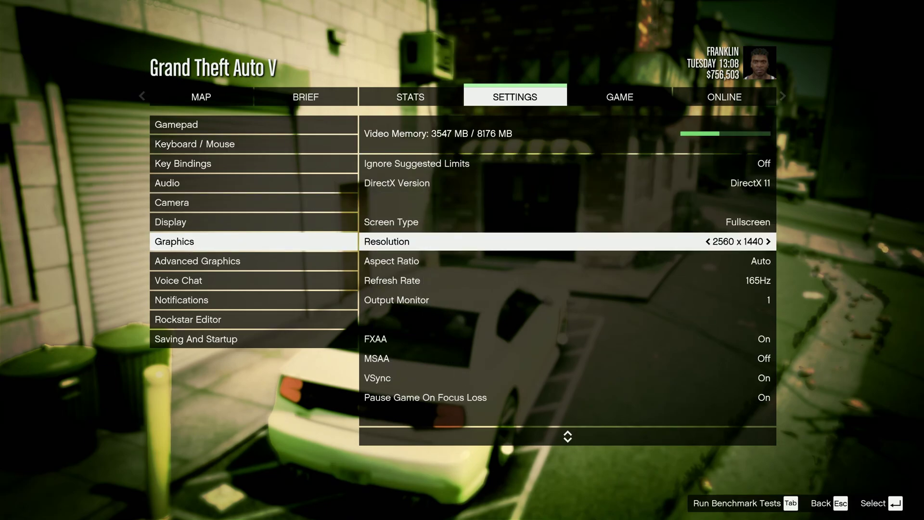
key("Left")
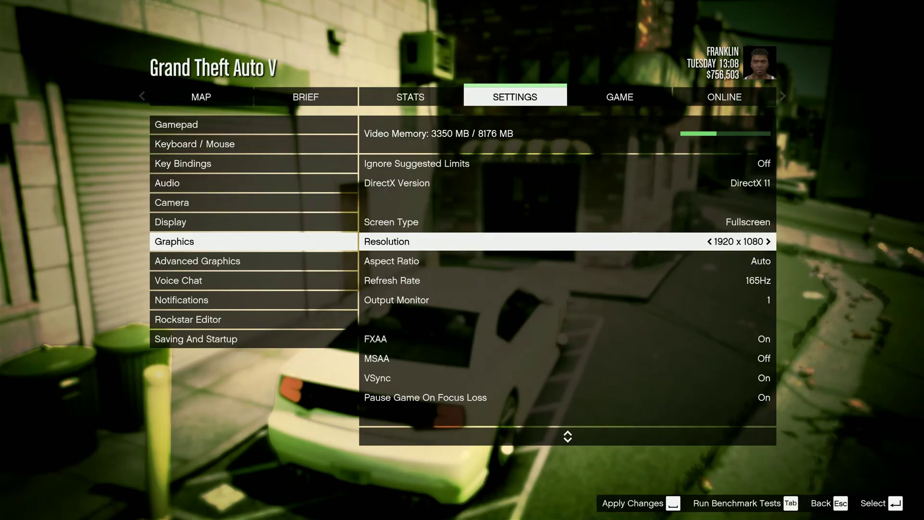
Step: Turn off FXAA in the game's graphics settings
key("Down")
key("Down")
key("Down")
key("Down")
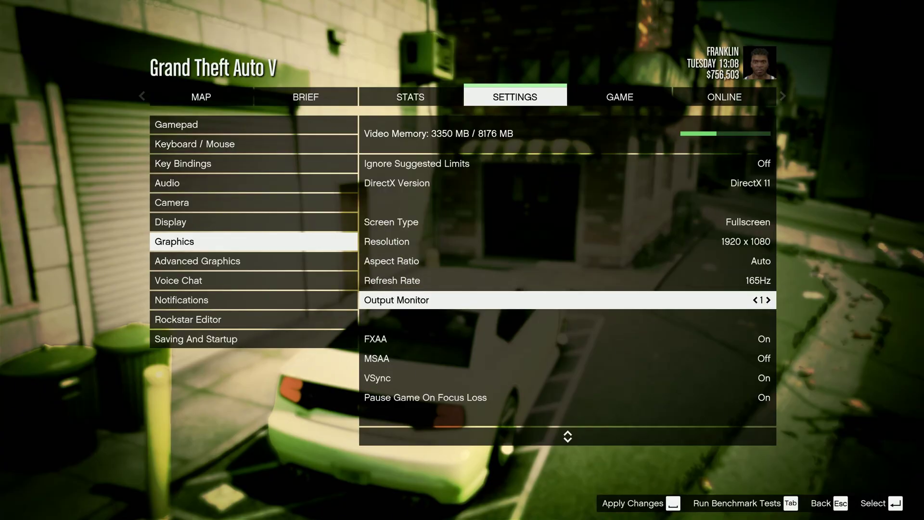
key("Left")
key("Down")
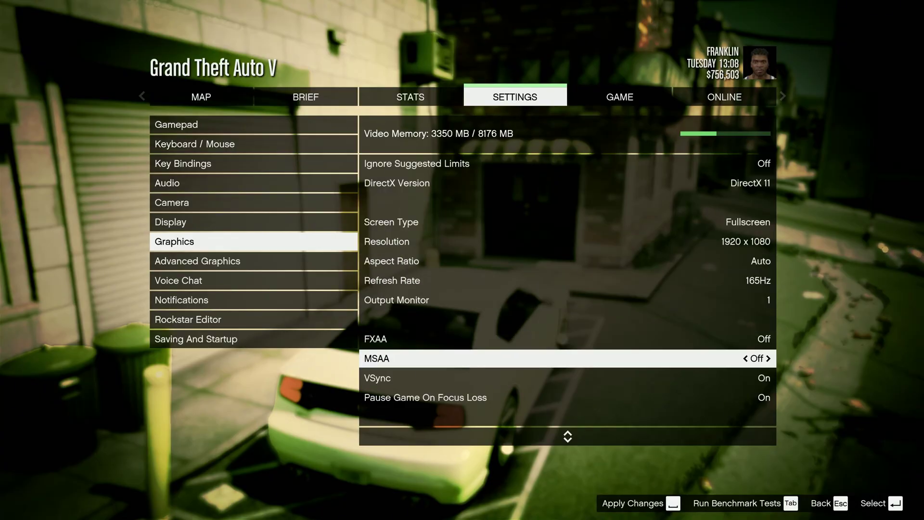
key("Down")
key("Down")
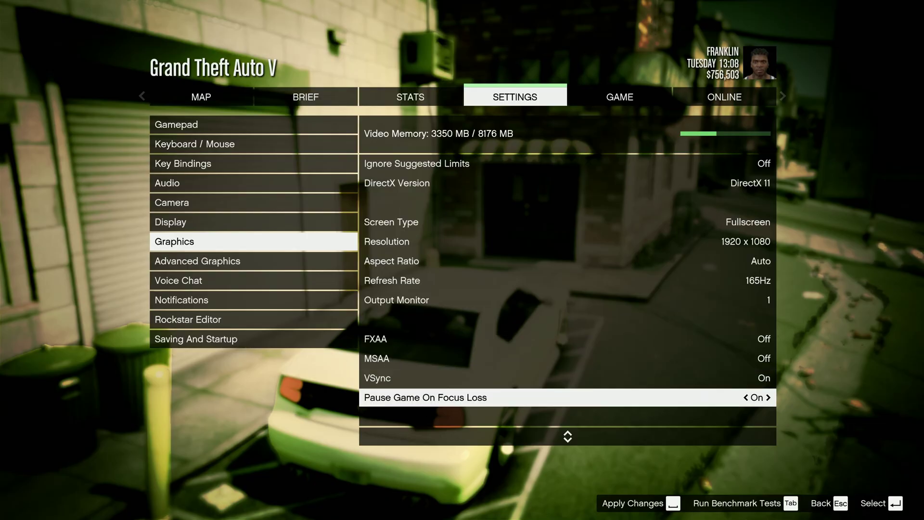
Step: Lower Population Variety to about one tenth of its full range
key("Down")
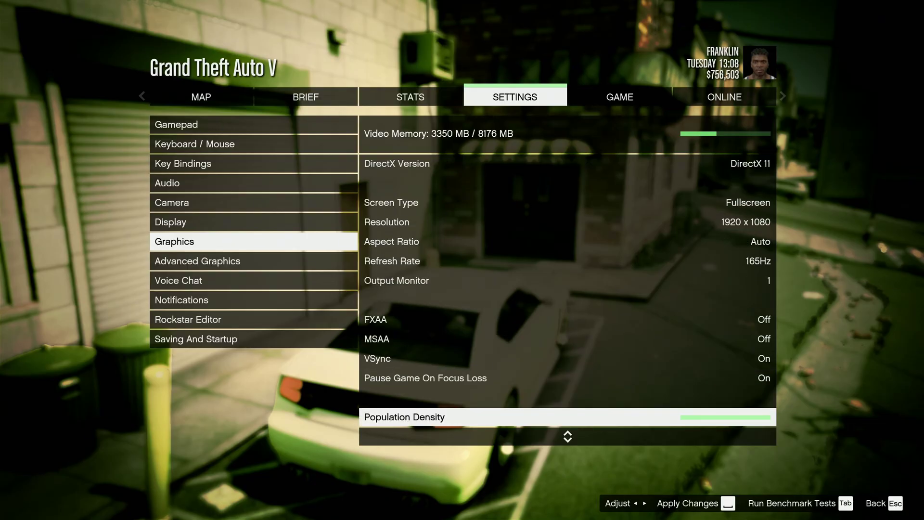
key("Down")
key("Down")
key("Up")
key("Left")
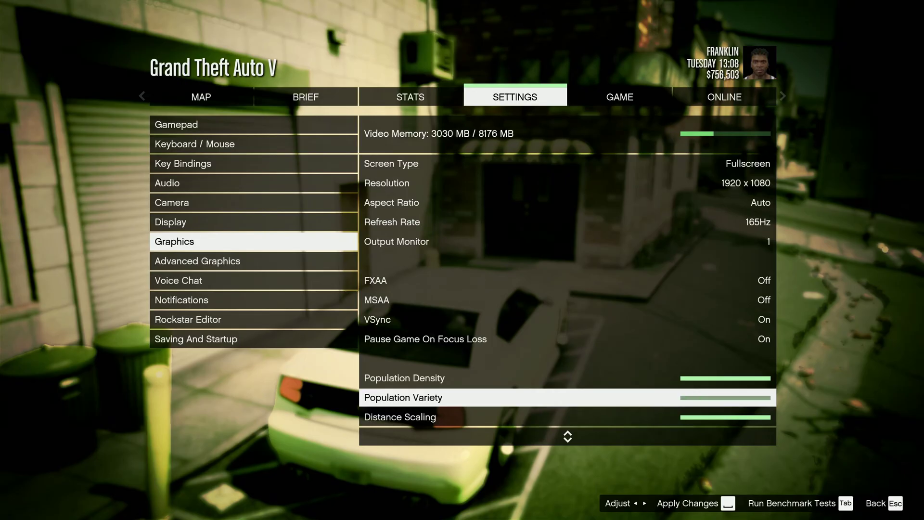
key("Down")
key("Down")
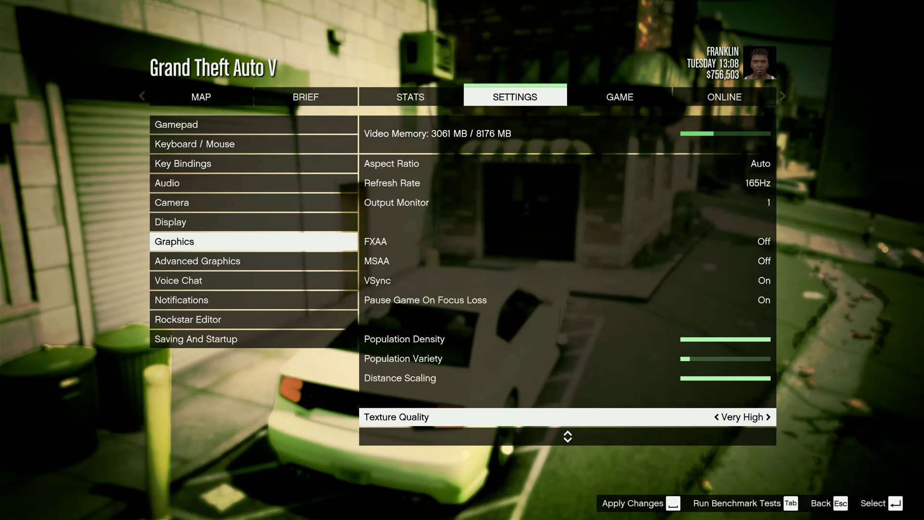
Step: Set Texture Quality, Shader Quality and Shadow Quality to Normal
scroll(745, 207, "down", 6)
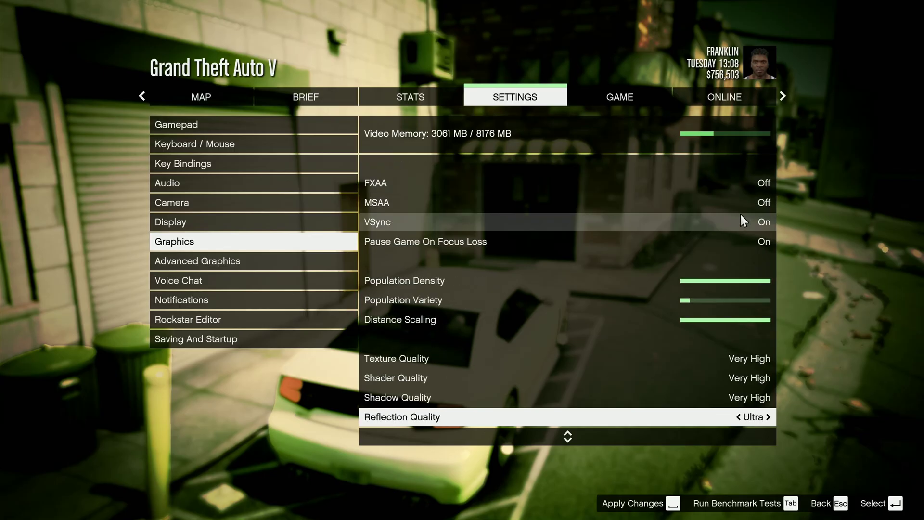
scroll(756, 241, "up", 1)
scroll(759, 295, "up", 5)
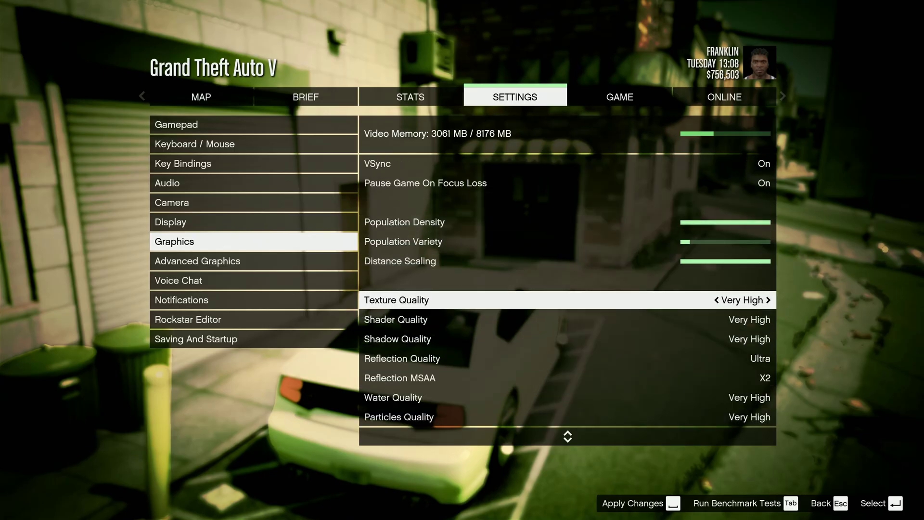
key("Down")
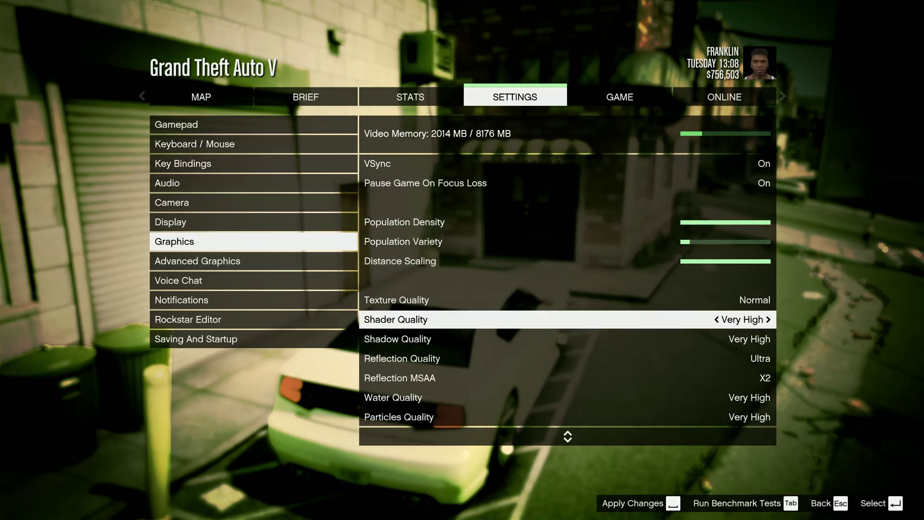
key("Down")
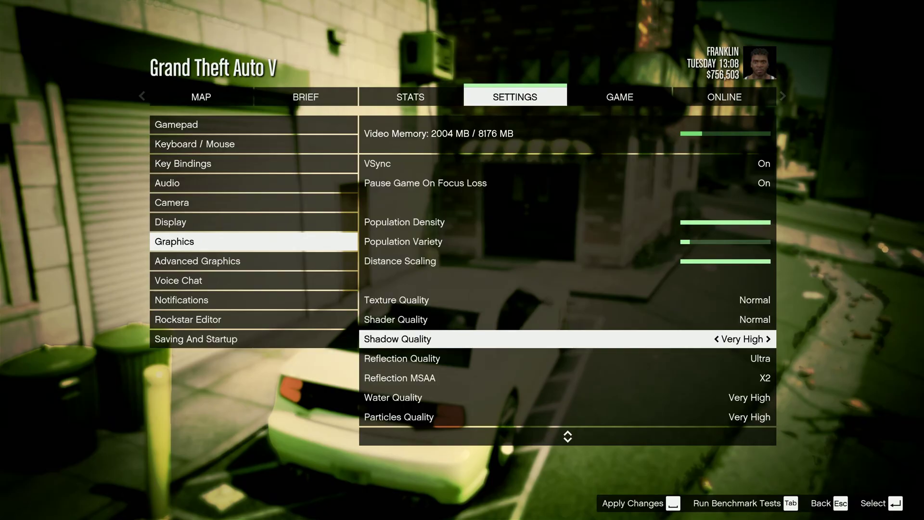
key("Down")
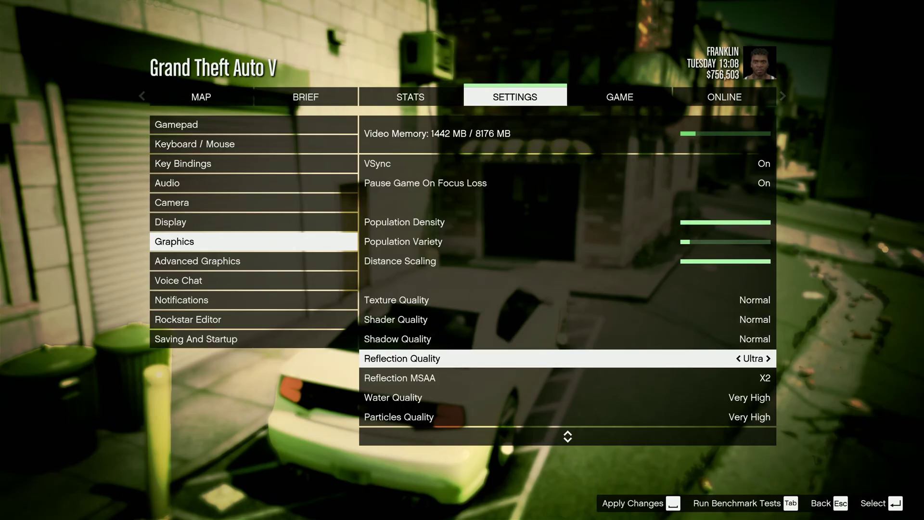
Step: Set Reflection Quality to Very High and Water Quality to Normal
key("Down")
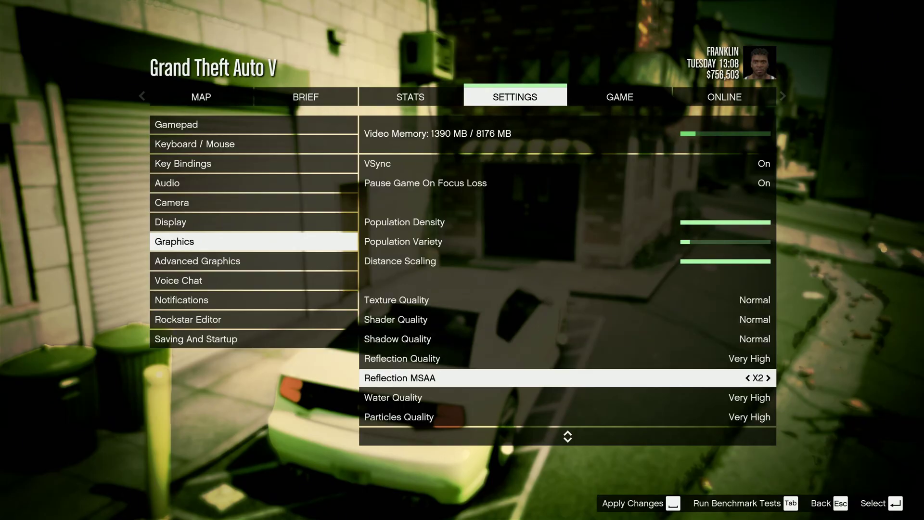
key("Down")
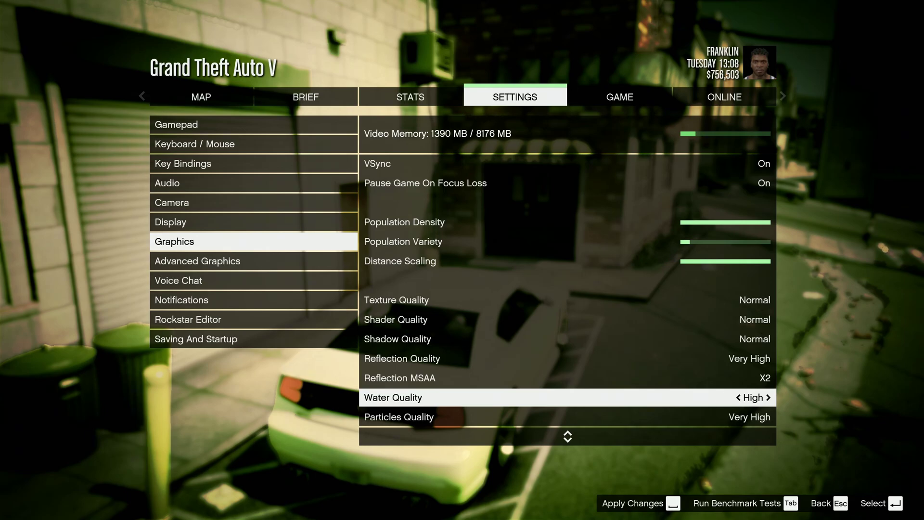
key("Down")
key("Down")
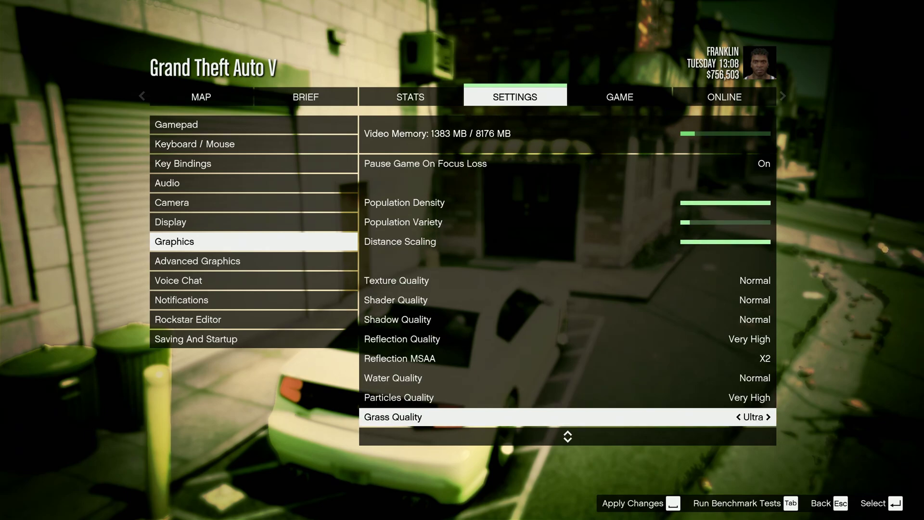
Step: Set Grass Quality to High in the graphics settings
key("Down")
key("Down")
key("Up")
key("Up")
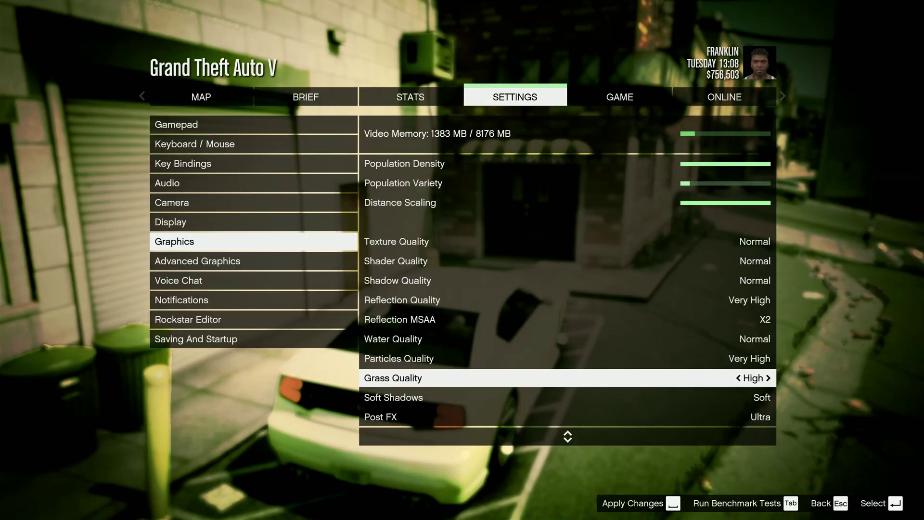
Step: Set Post FX to Normal in the graphics settings
key("Down")
key("Down")
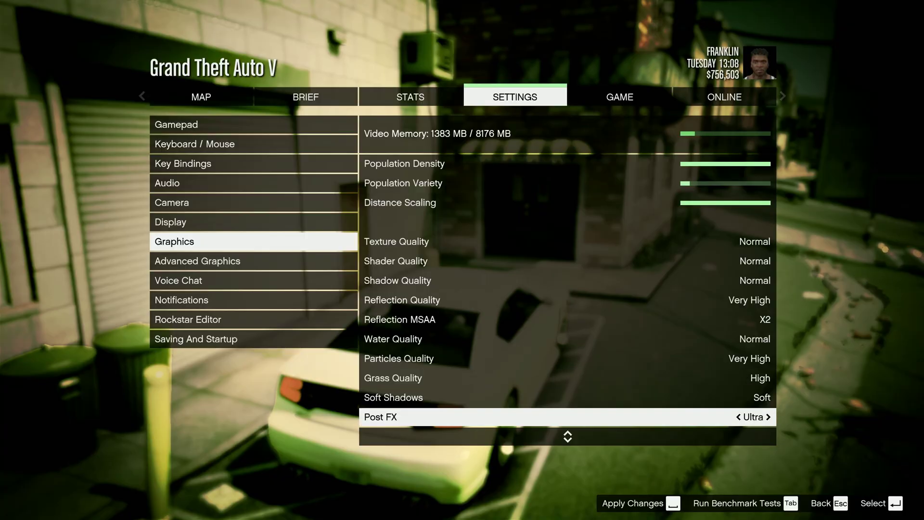
key("Down")
key("Down")
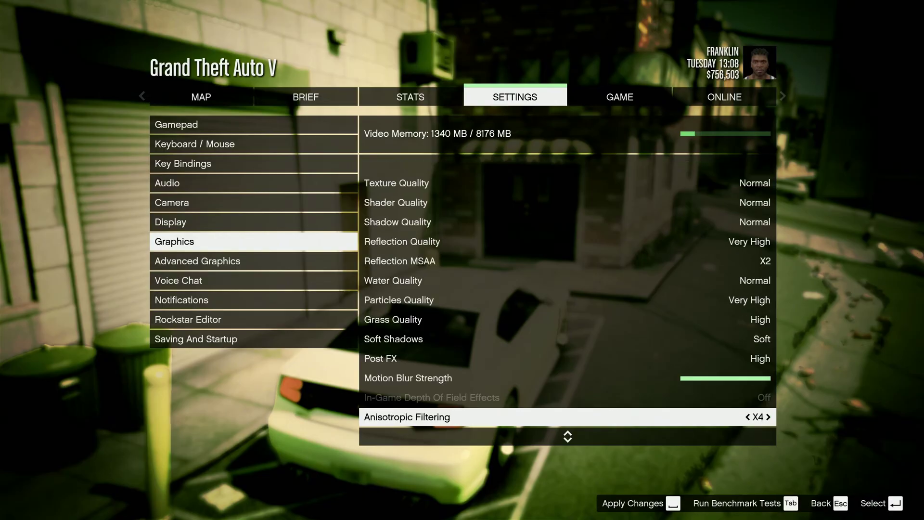
key("Up")
key("Up")
key("Left")
key("Right")
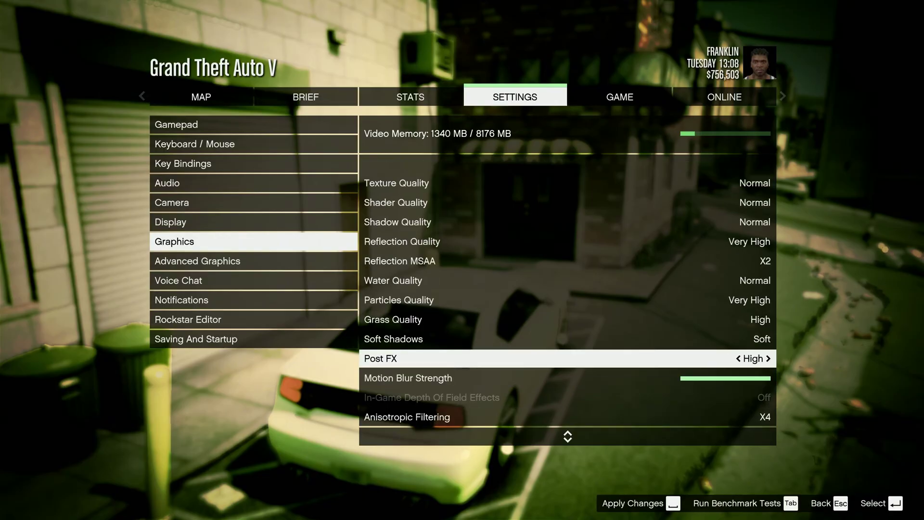
key("Left")
key("Down")
key("Down")
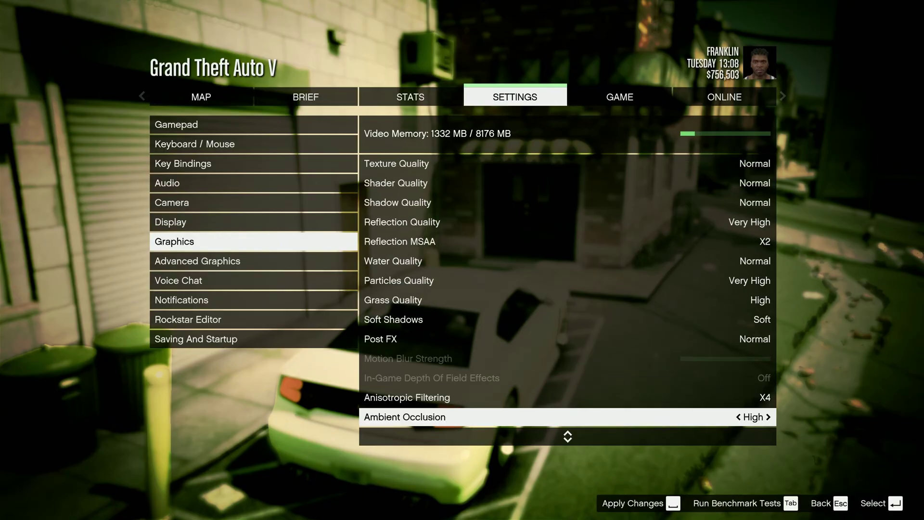
Step: Set Anisotropic Filtering to X16 in the graphics settings
key("Up")
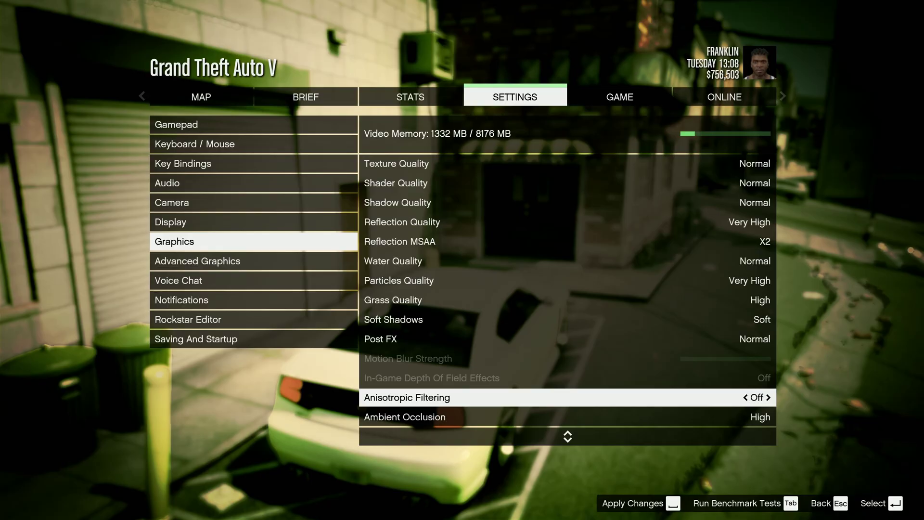
key("Down")
key("Down")
key("Down")
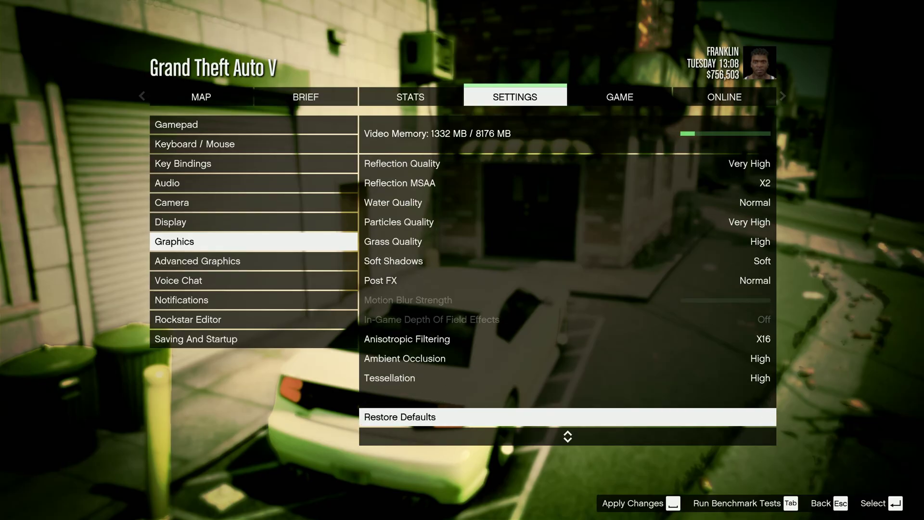
key("Down")
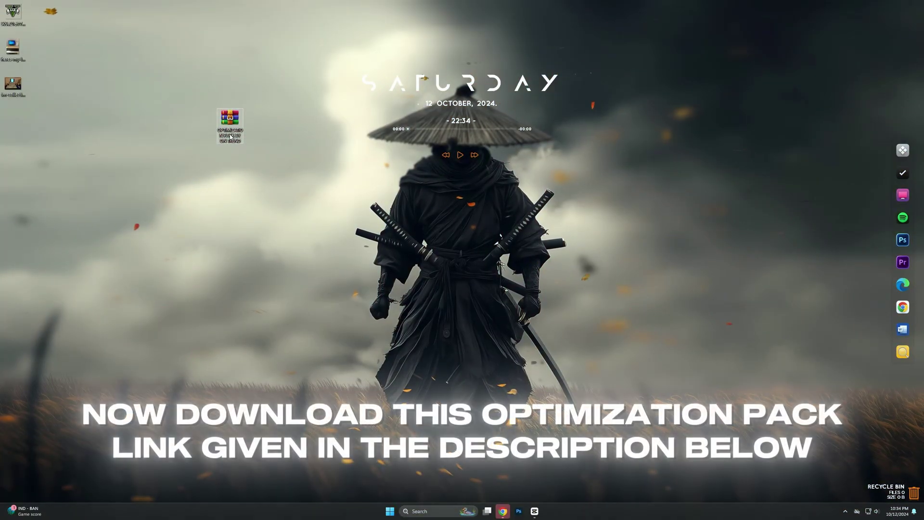
Step: Extract the folder from the OPTIMIZATION PACK BY ON TREND.rar archive to the Windows desktop, close WinRAR and place the folder beside the archive
double_click(231, 127)
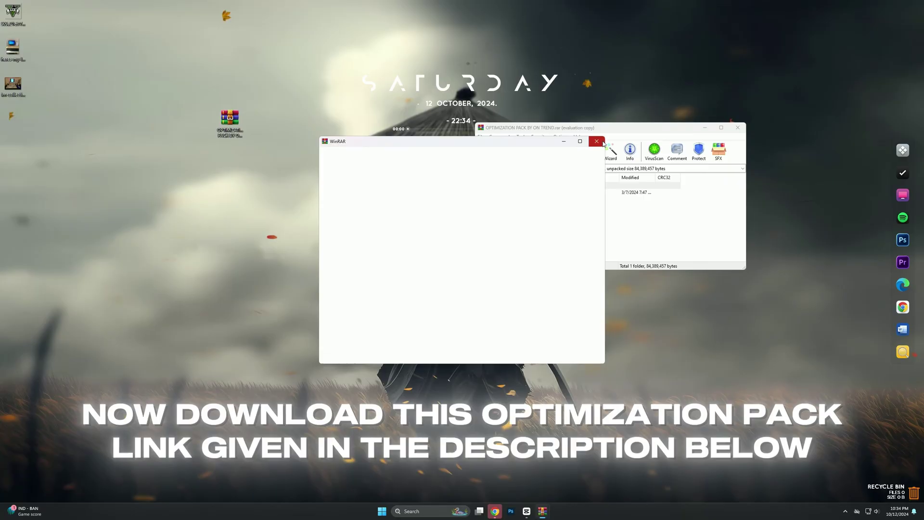
left_click_drag(558, 192, 231, 149)
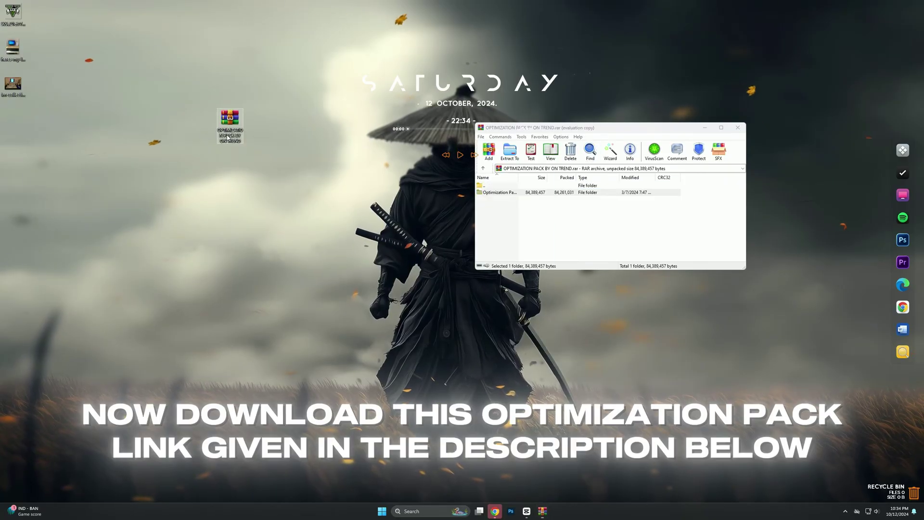
left_click(738, 127)
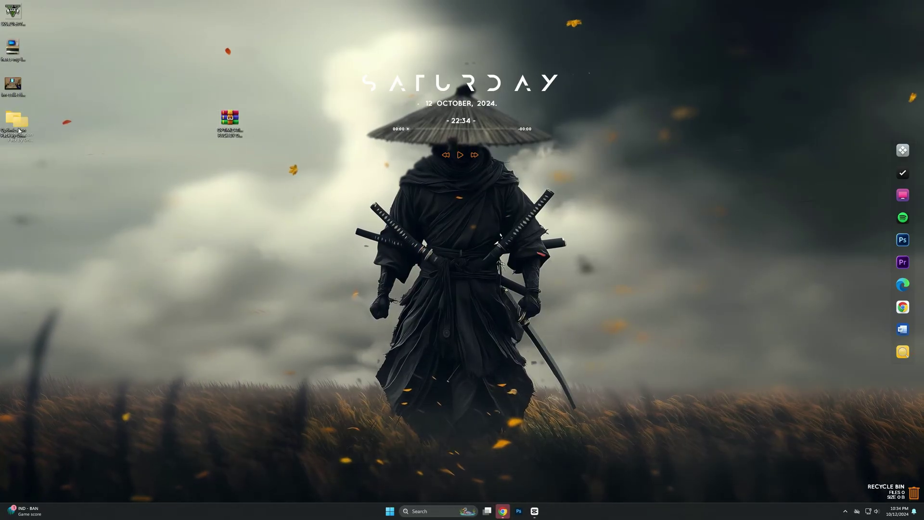
left_click_drag(180, 122, 200, 124)
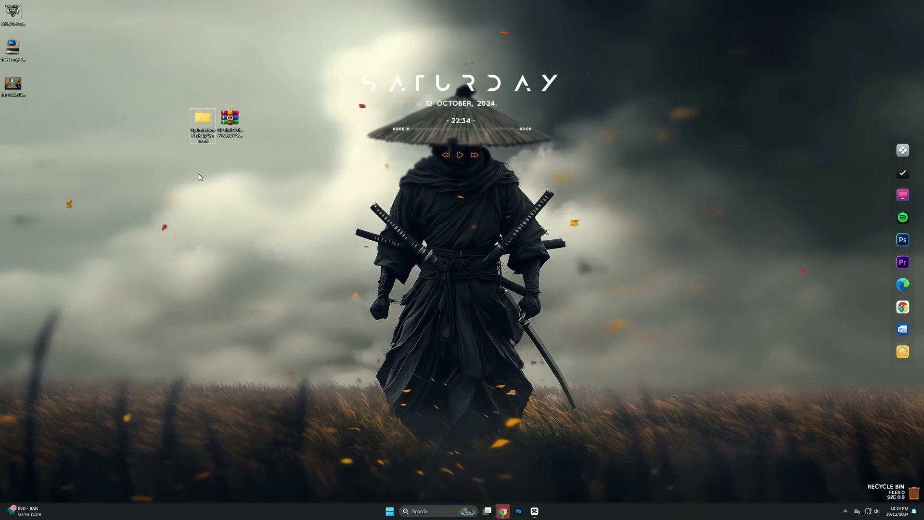
Step: Open the extracted Optimization Pack By On Trend folder and go into its 1 High Priority Game Mode subfolder
double_click(202, 120)
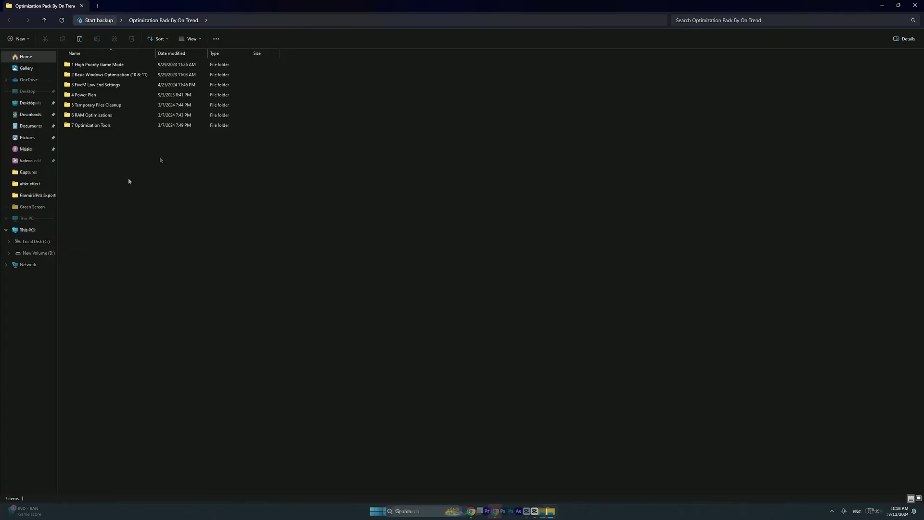
left_click_drag(128, 176, 114, 62)
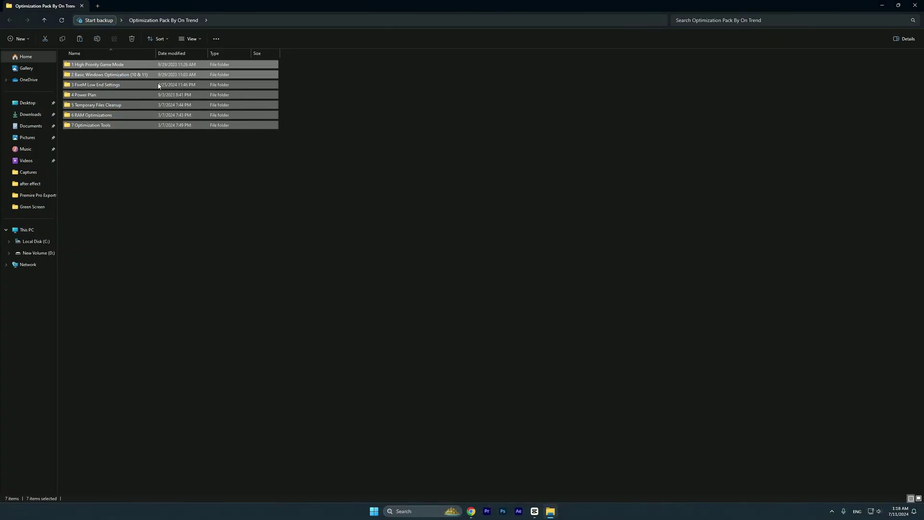
left_click(127, 150)
double_click(108, 66)
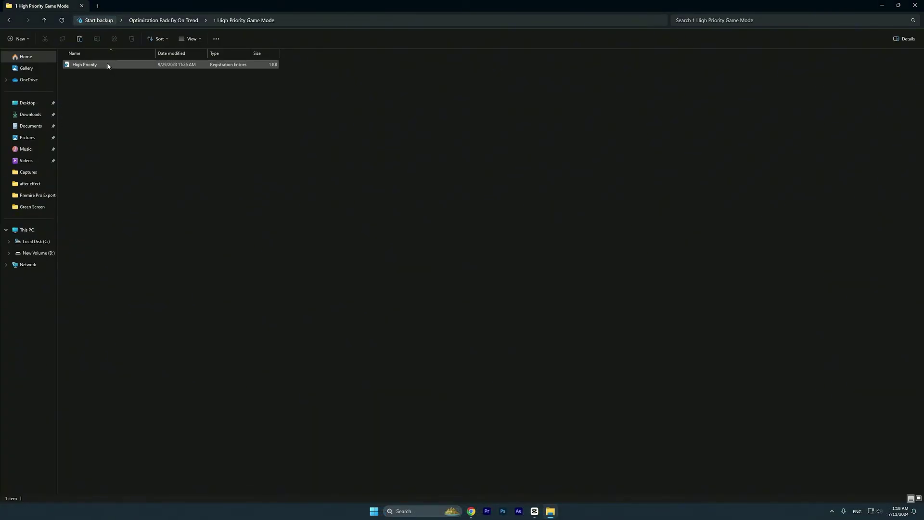
Step: Run the High Priority registration file and add its entries to the Windows registry
double_click(107, 64)
left_click(425, 312)
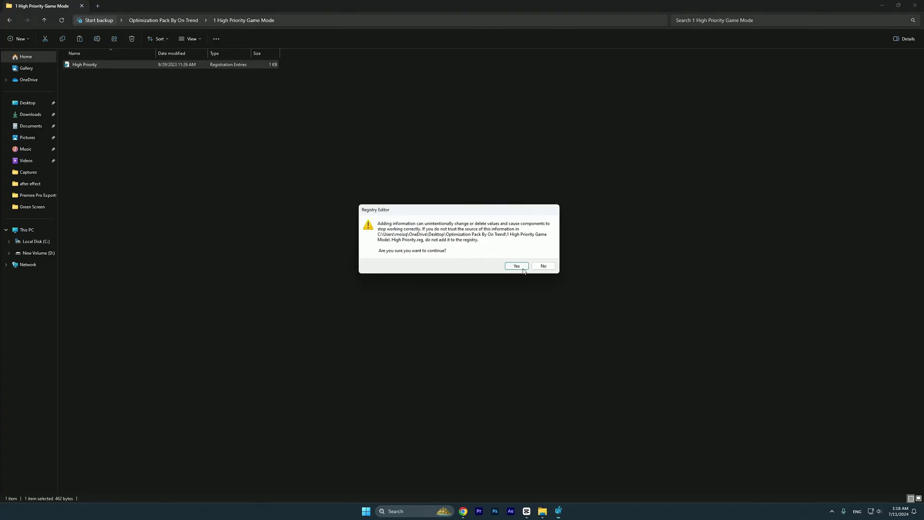
left_click(524, 266)
left_click(547, 259)
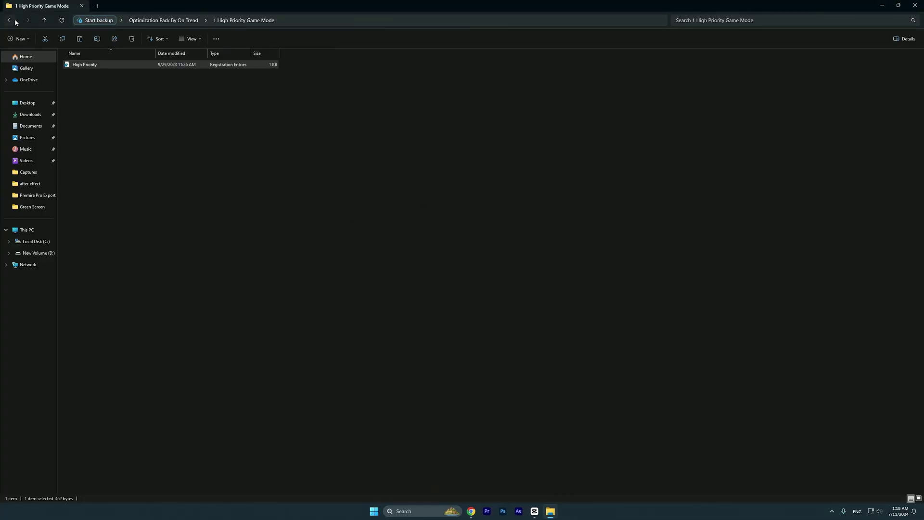